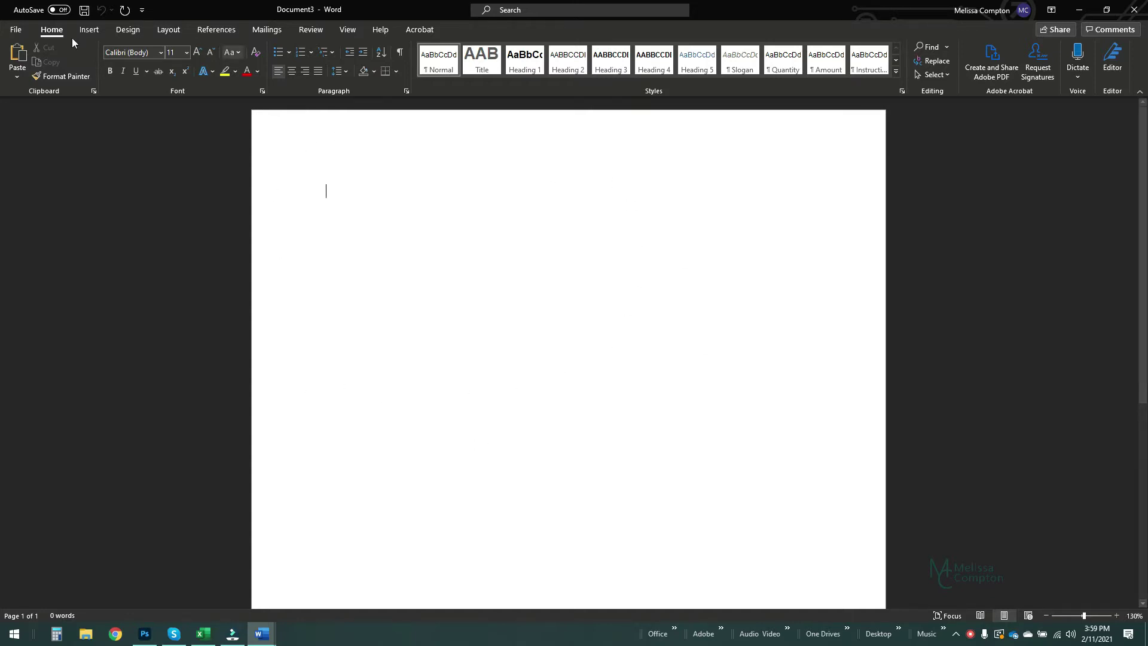
# - Search the online templates for 'invoice' and create a new document from the Invoice template
pyautogui.click(17, 30)
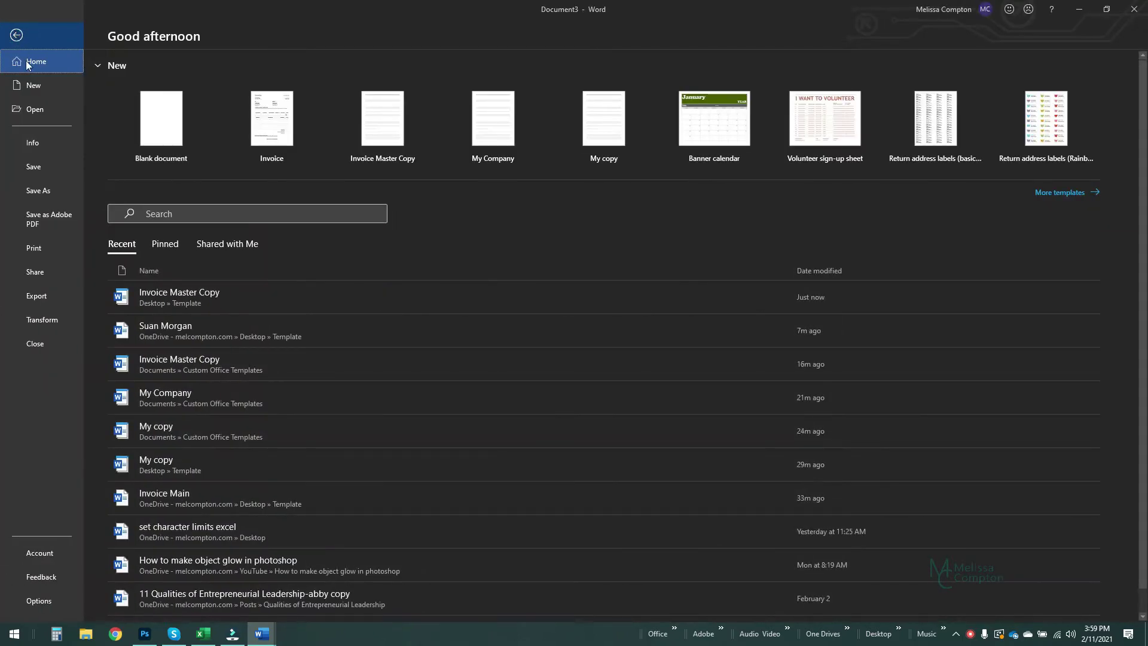
pyautogui.click(38, 85)
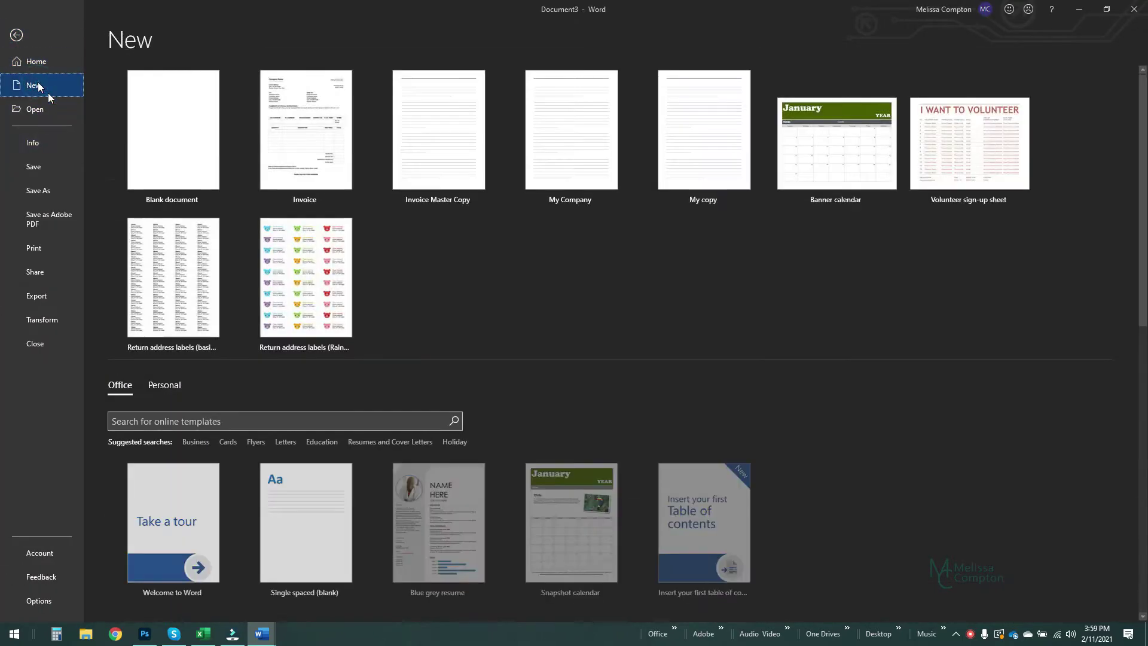
pyautogui.scroll(-7, 506, 352)
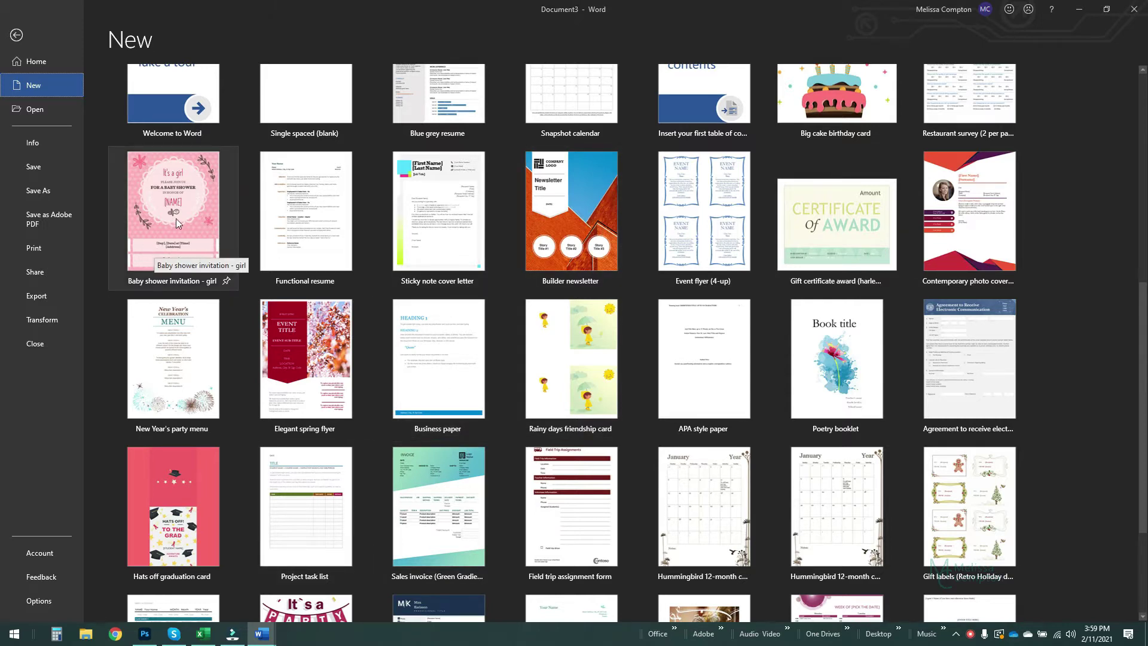
pyautogui.scroll(2, 211, 328)
pyautogui.scroll(3, 211, 328)
pyautogui.click(198, 248)
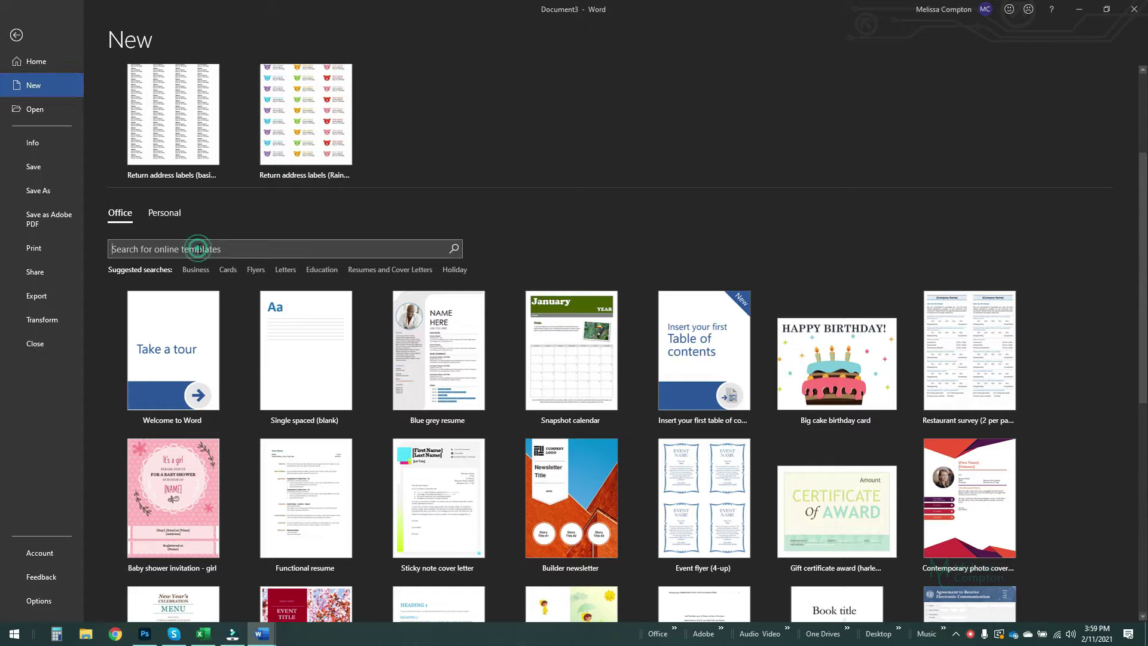
pyautogui.write('invoice')
pyautogui.press('Return')
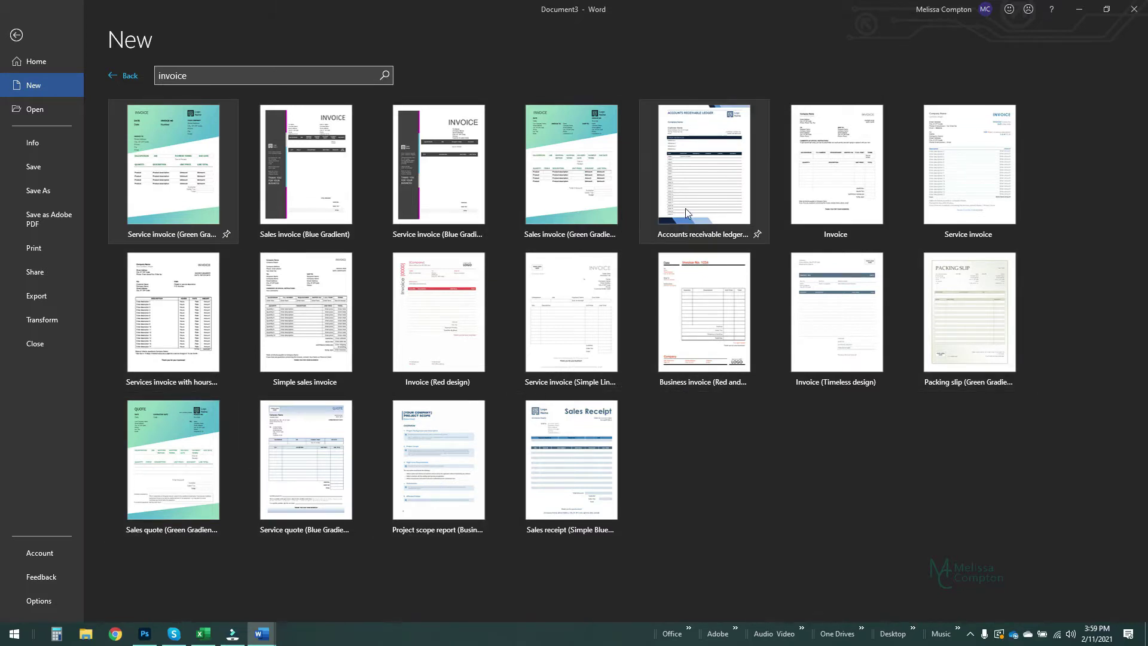
pyautogui.click(847, 198)
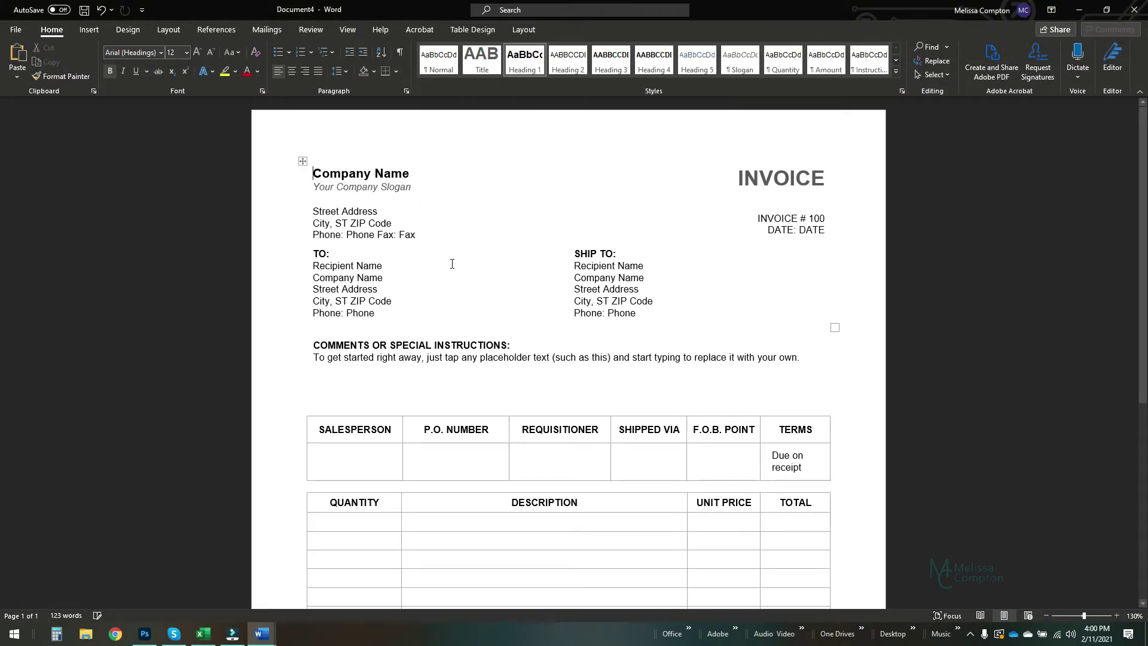
# - Replace the Company Name placeholder with 'My Company' and the slogan with 'My company is awesome!'
pyautogui.scroll(-3, 452, 264)
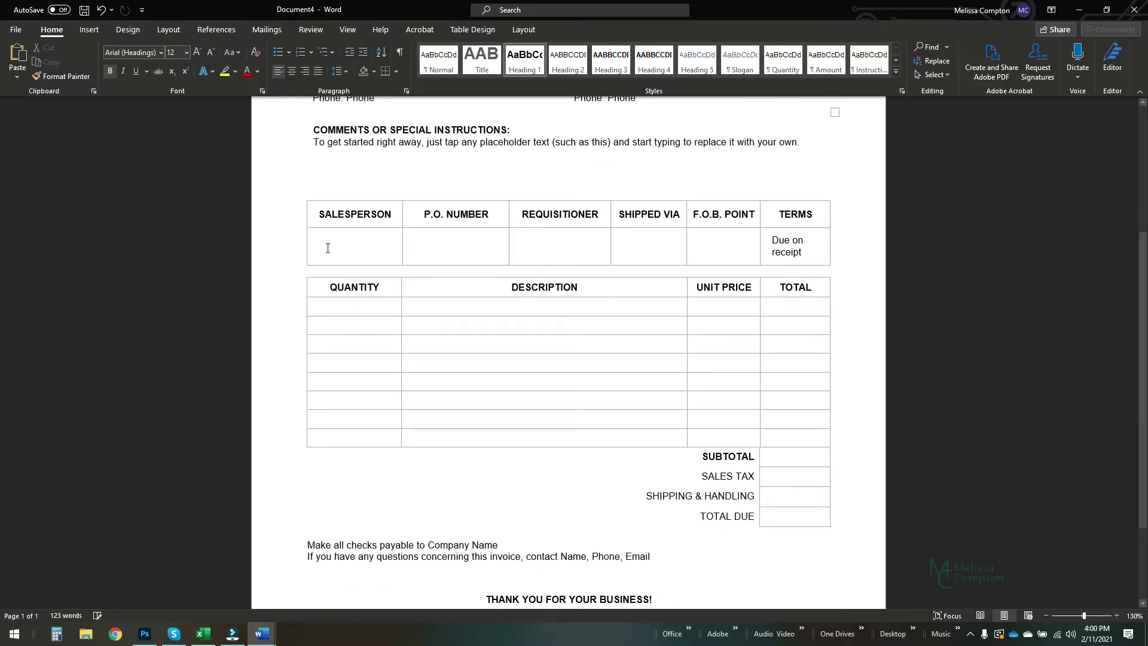
pyautogui.scroll(3, 448, 270)
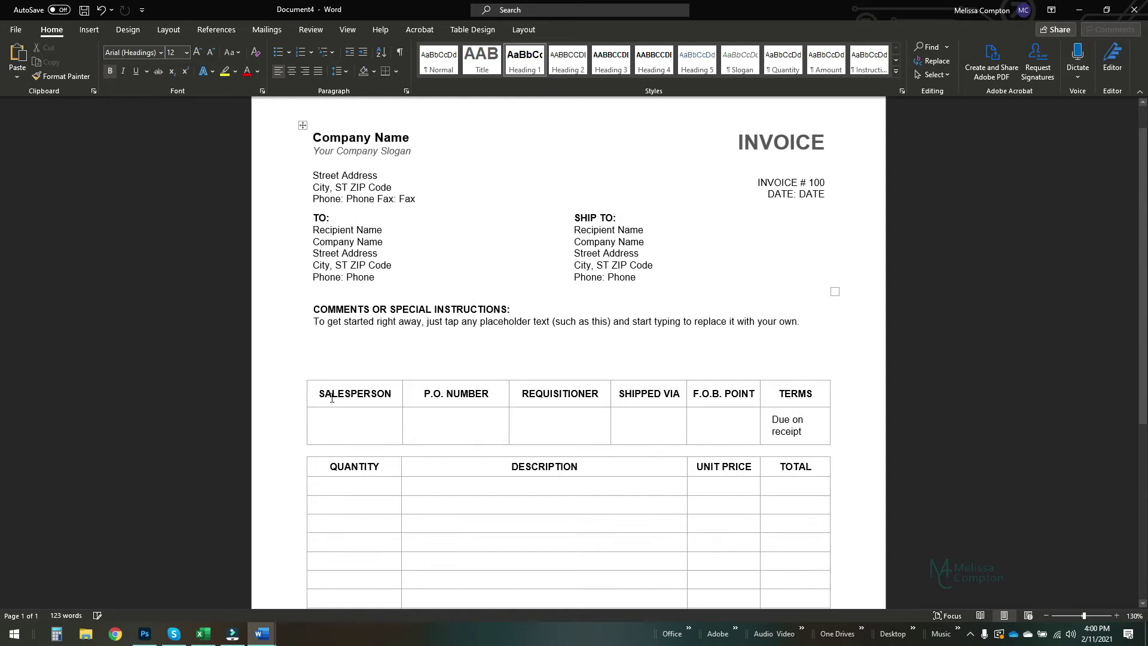
pyautogui.doubleClick(331, 396)
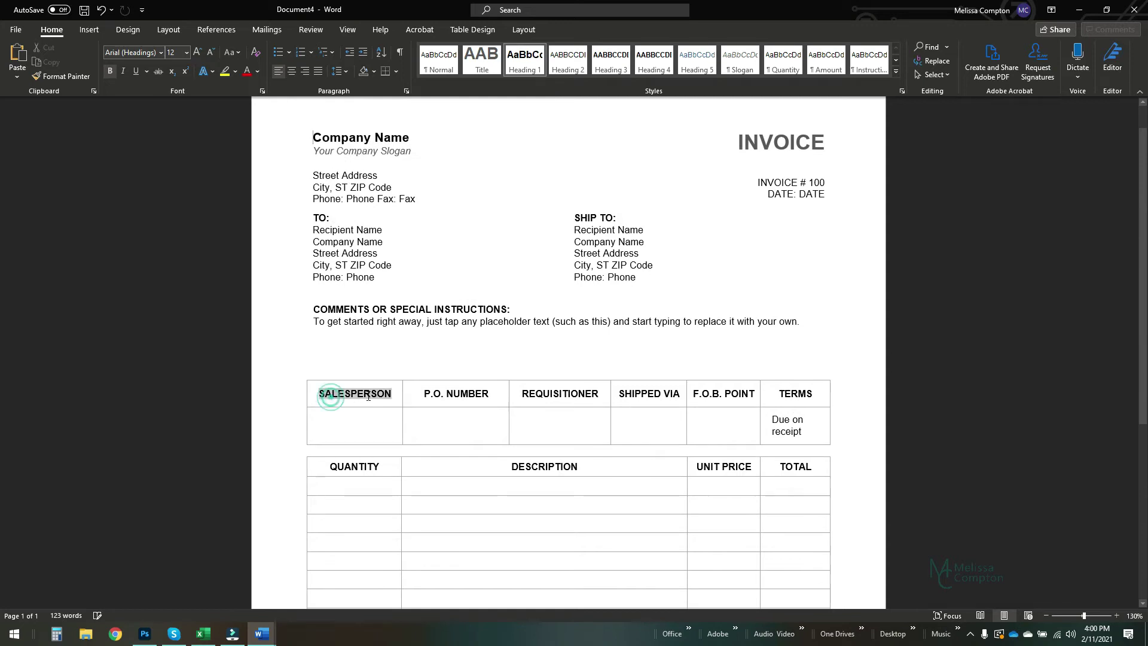
pyautogui.tripleClick(393, 309)
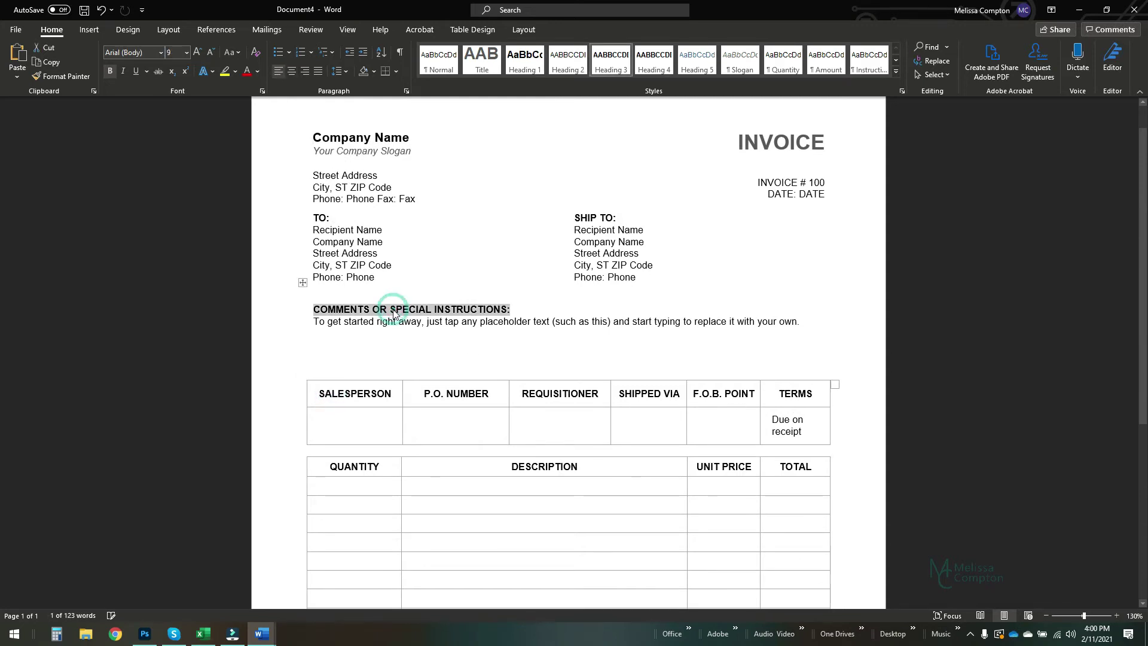
pyautogui.tripleClick(368, 137)
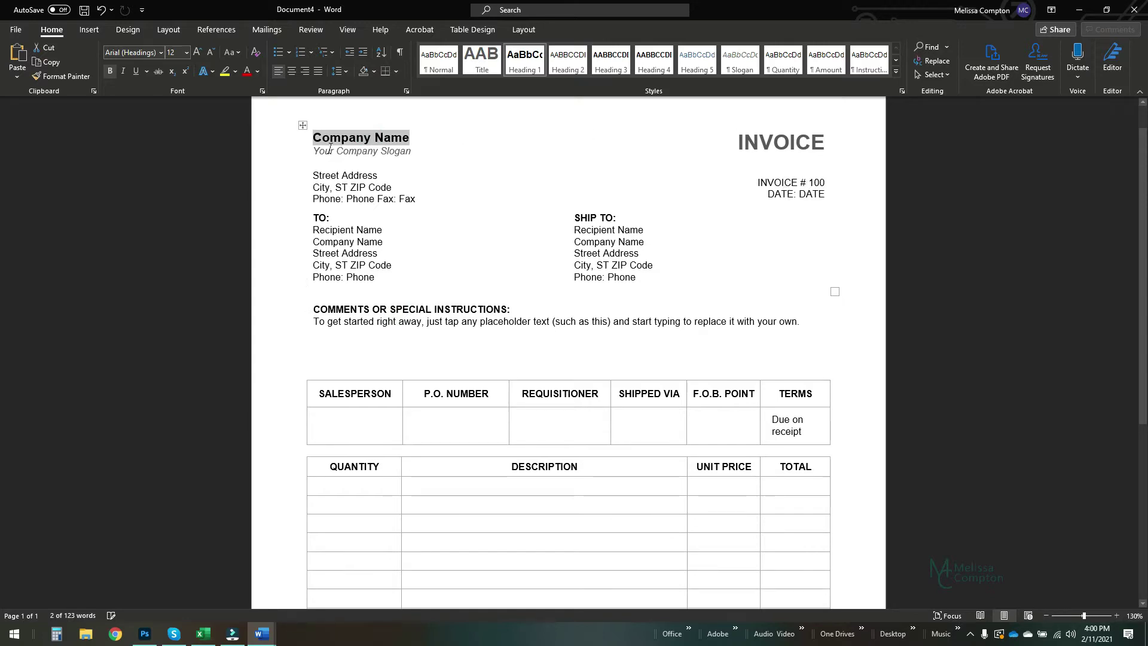
pyautogui.write('My Company')
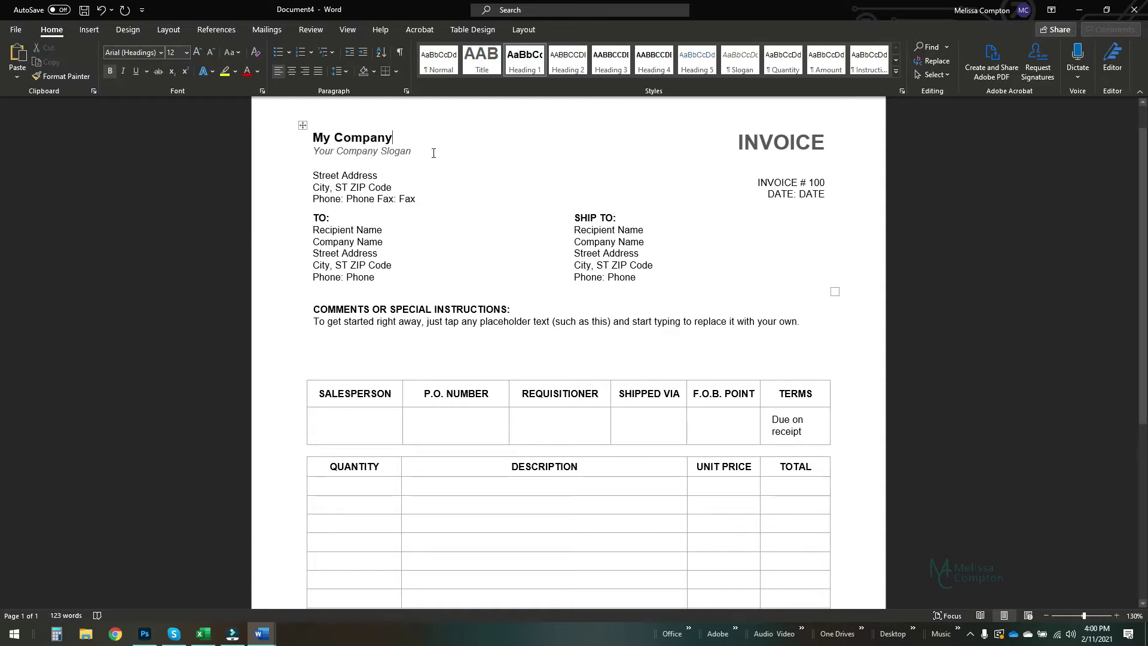
pyautogui.click(328, 151)
pyautogui.write('M')
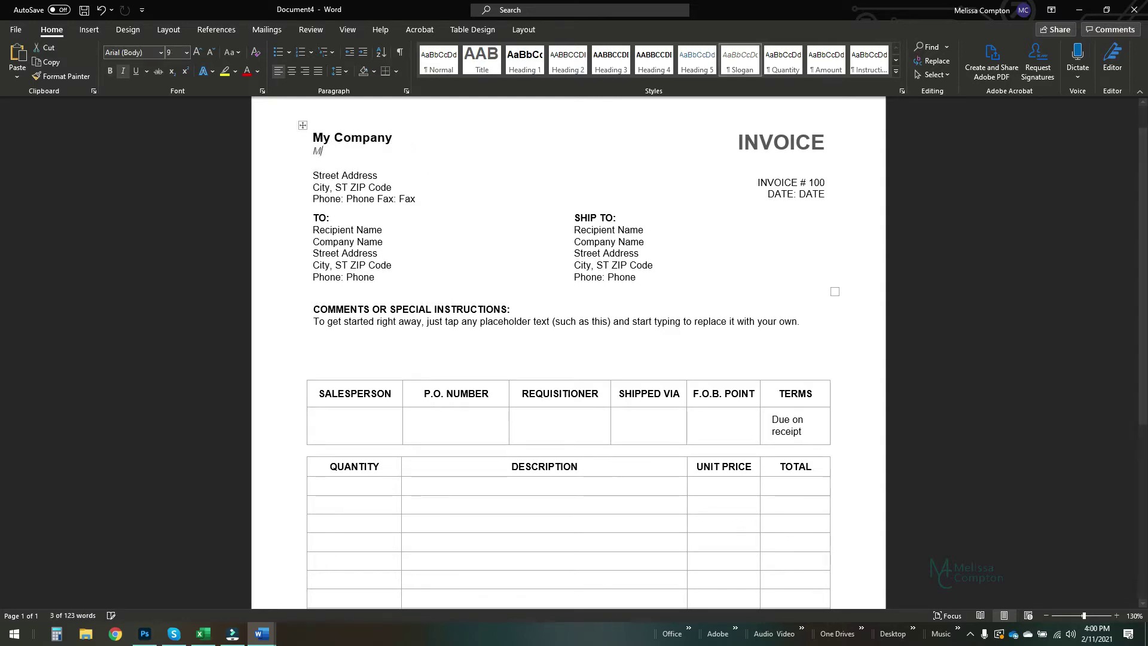
pyautogui.write('y company is awesome!')
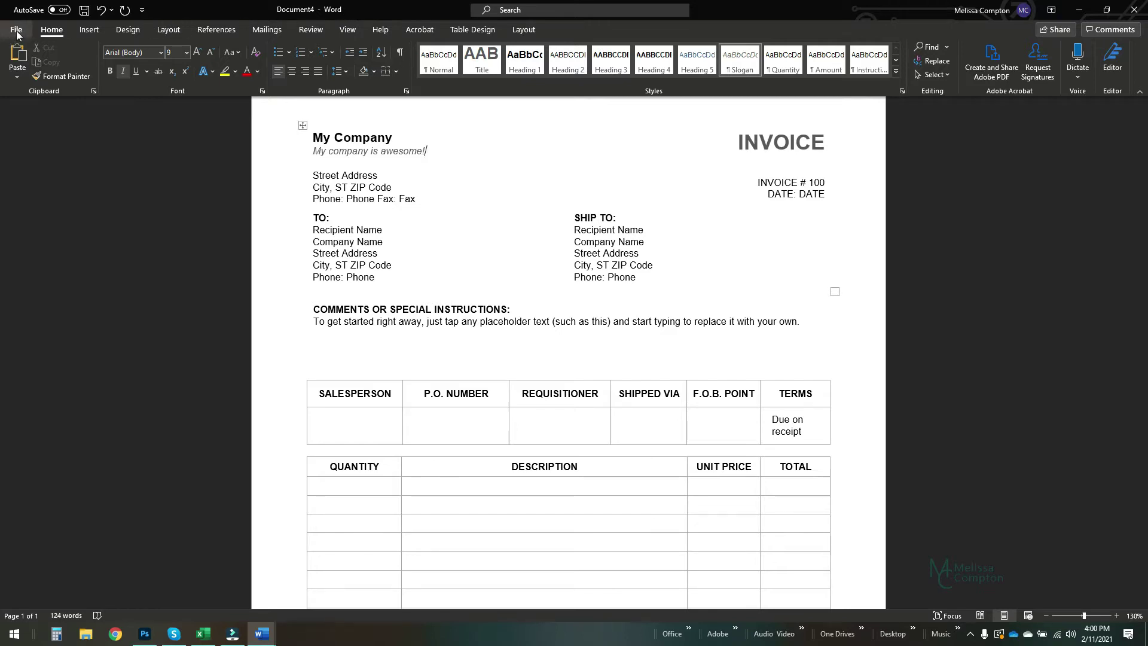
# - Save the invoice as Word Template (*.dotx) 'Invoice Master Copy' in Custom Office Templates
pyautogui.click(16, 31)
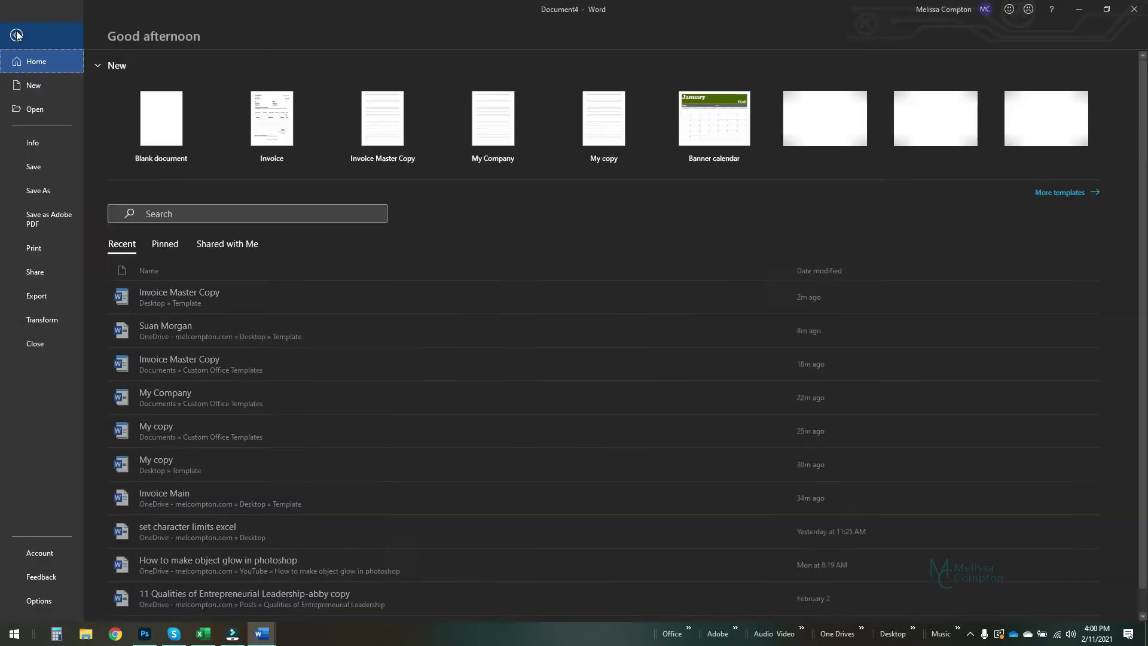
pyautogui.click(39, 191)
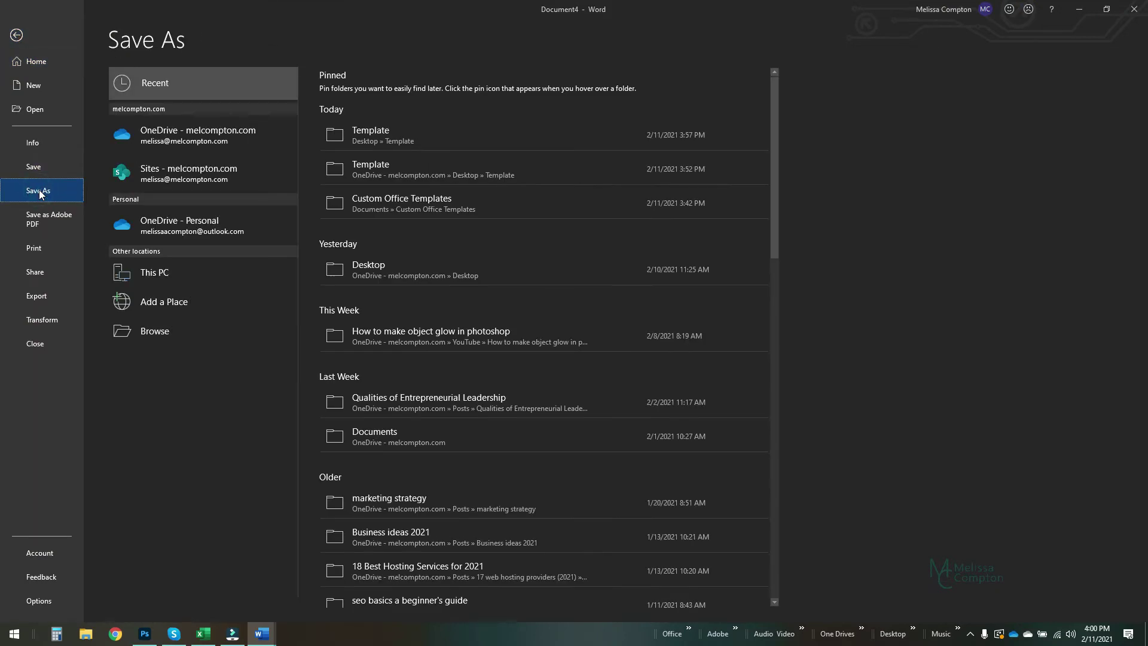
pyautogui.click(367, 129)
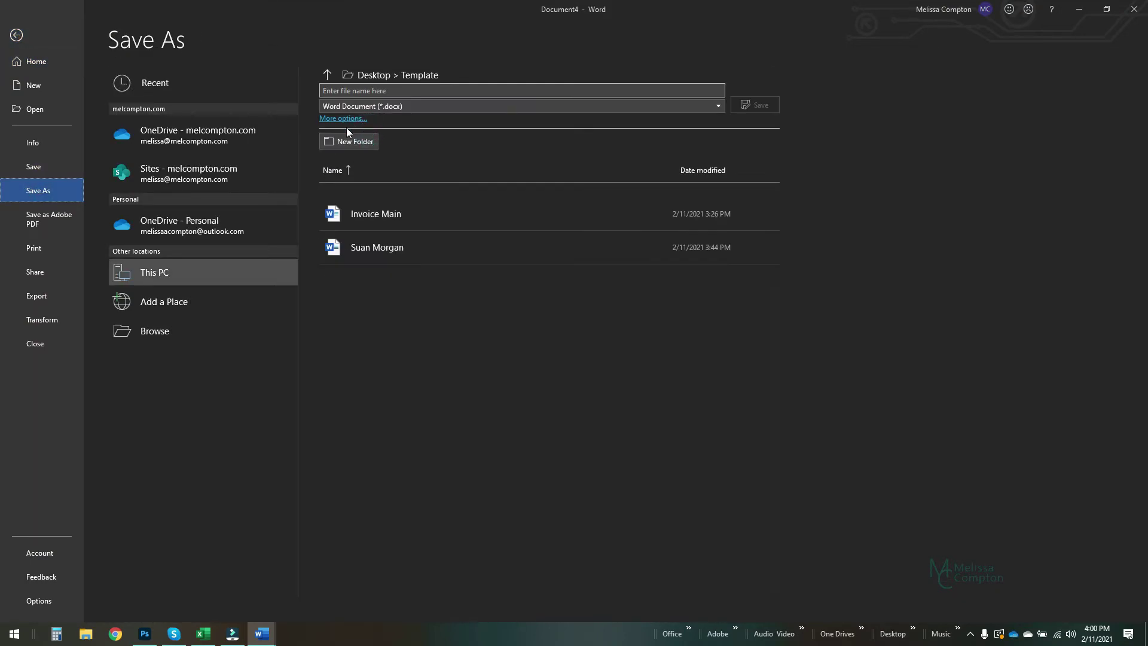
pyautogui.click(371, 93)
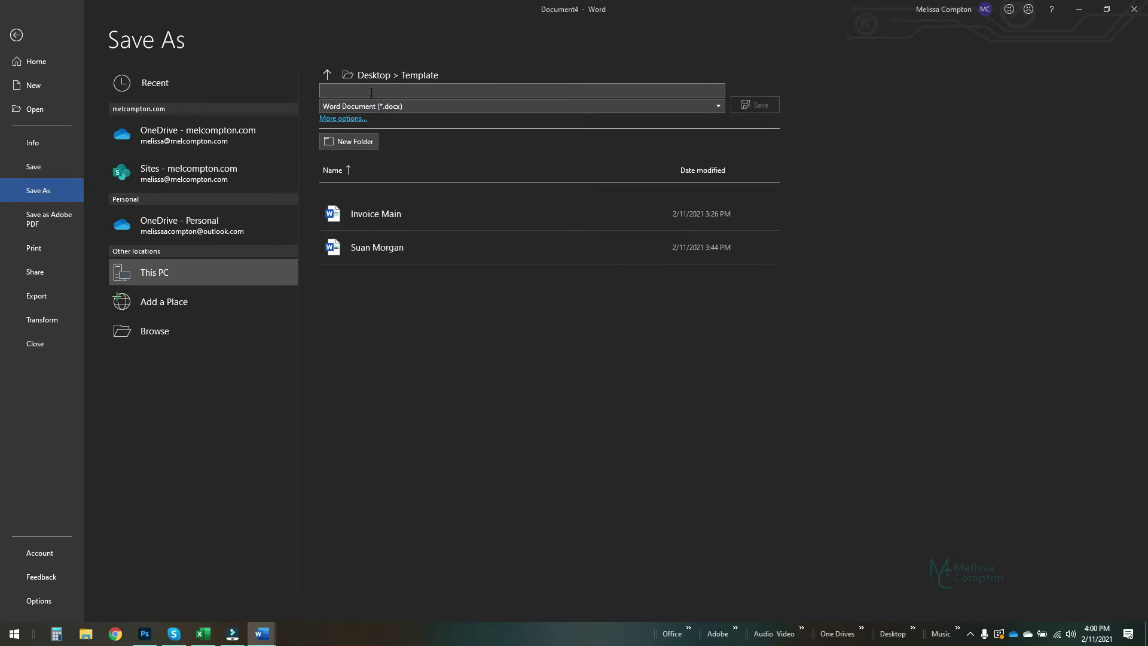
pyautogui.write('Invoice Ma')
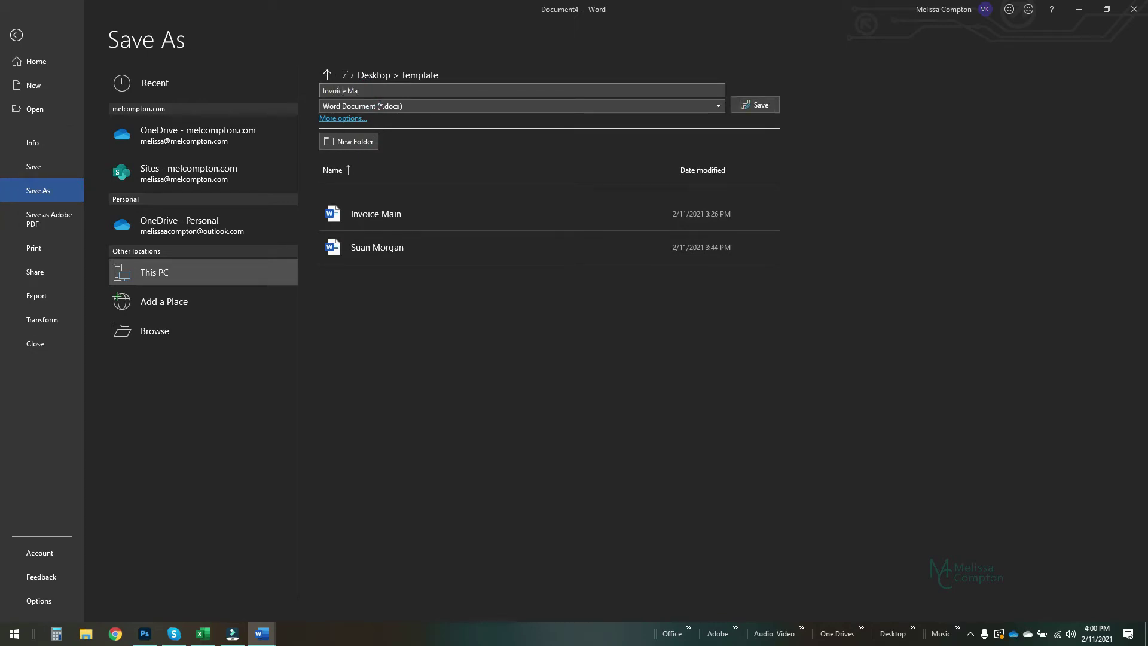
pyautogui.write('ster Copy')
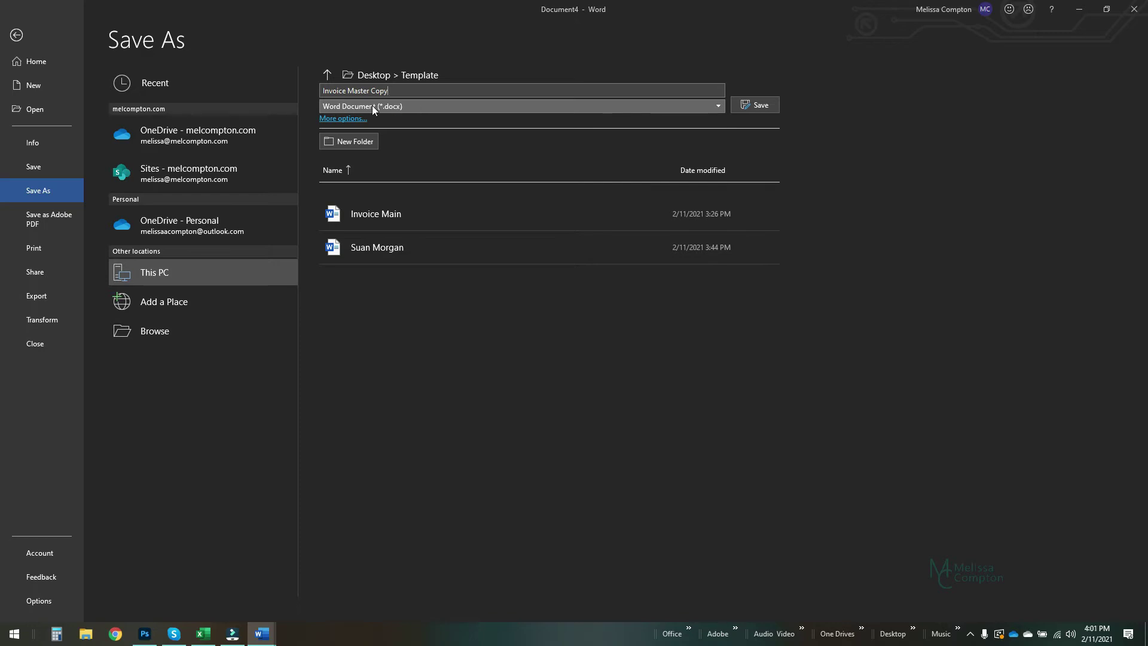
pyautogui.click(429, 105)
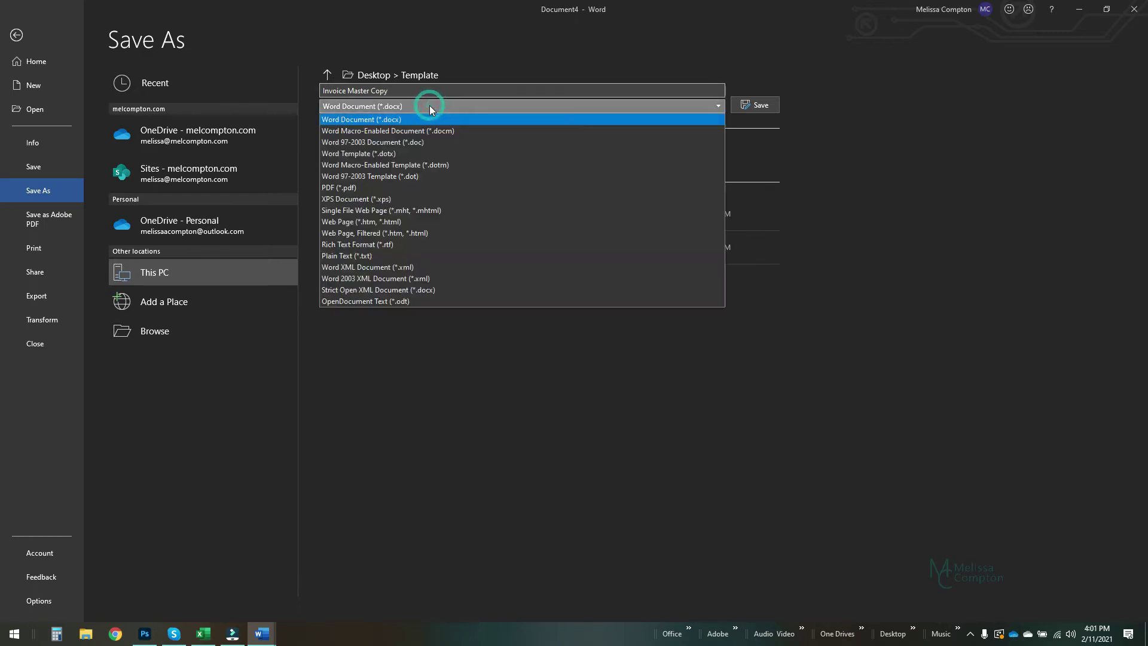
pyautogui.click(352, 155)
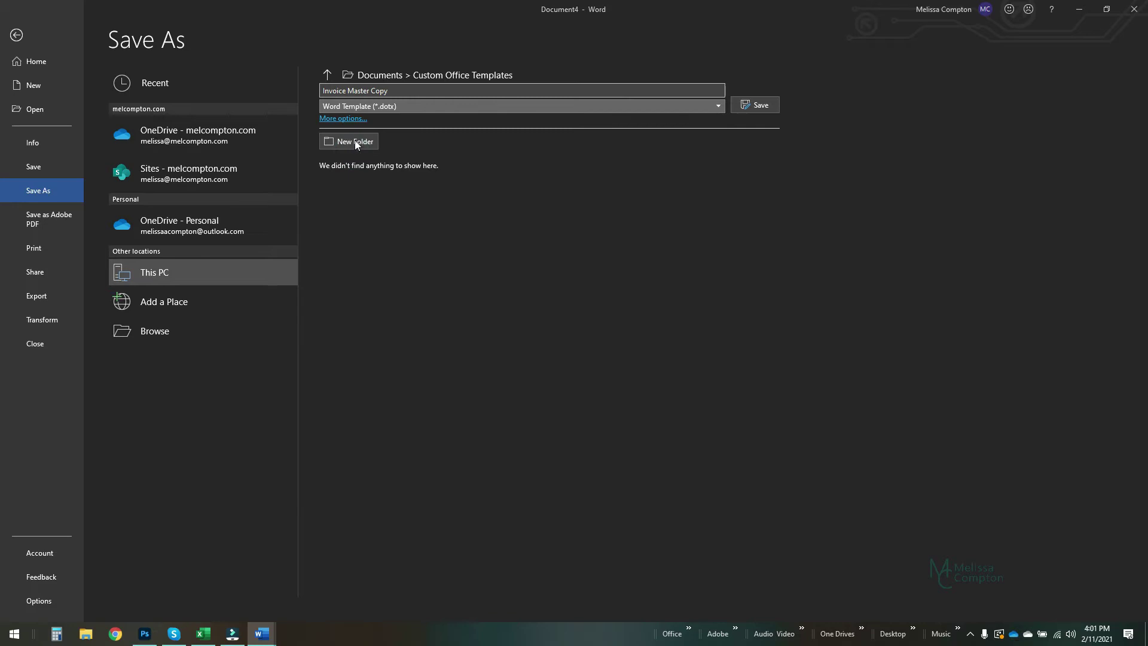
pyautogui.click(758, 106)
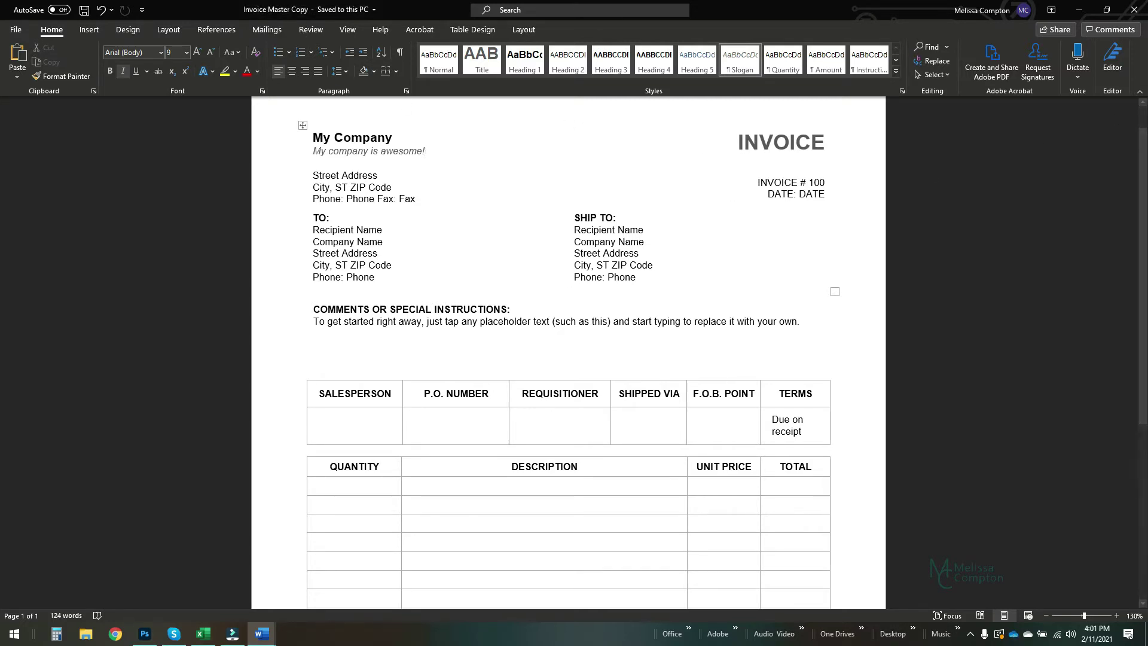
# - Restore down and close the Invoice Master Copy template window
pyautogui.click(1105, 10)
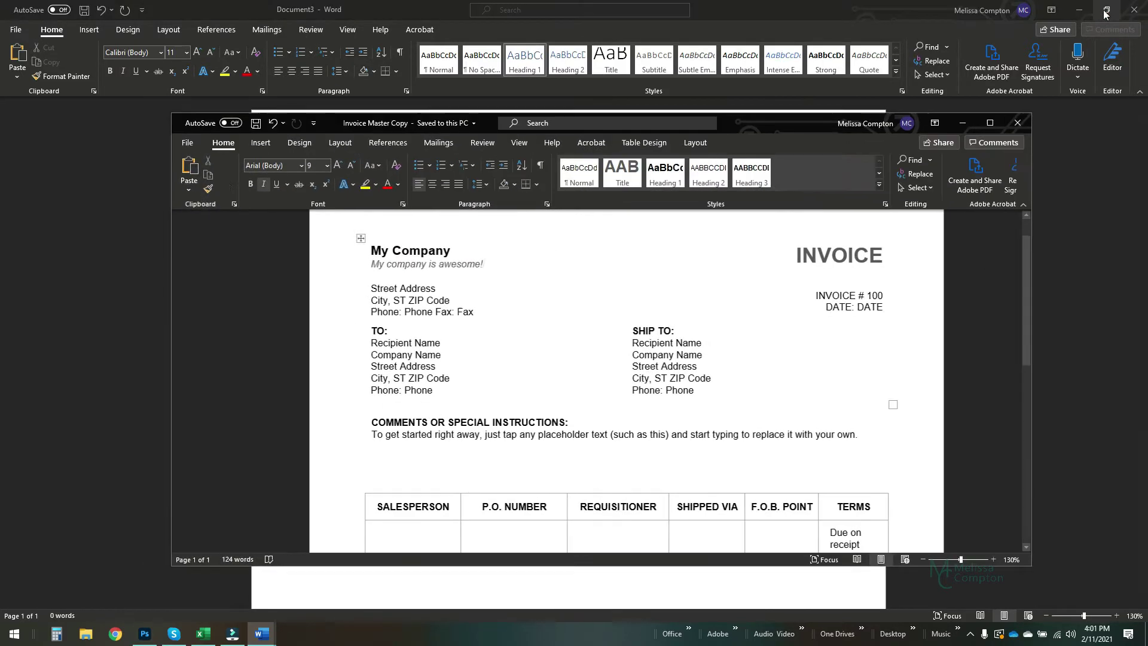
pyautogui.click(1017, 123)
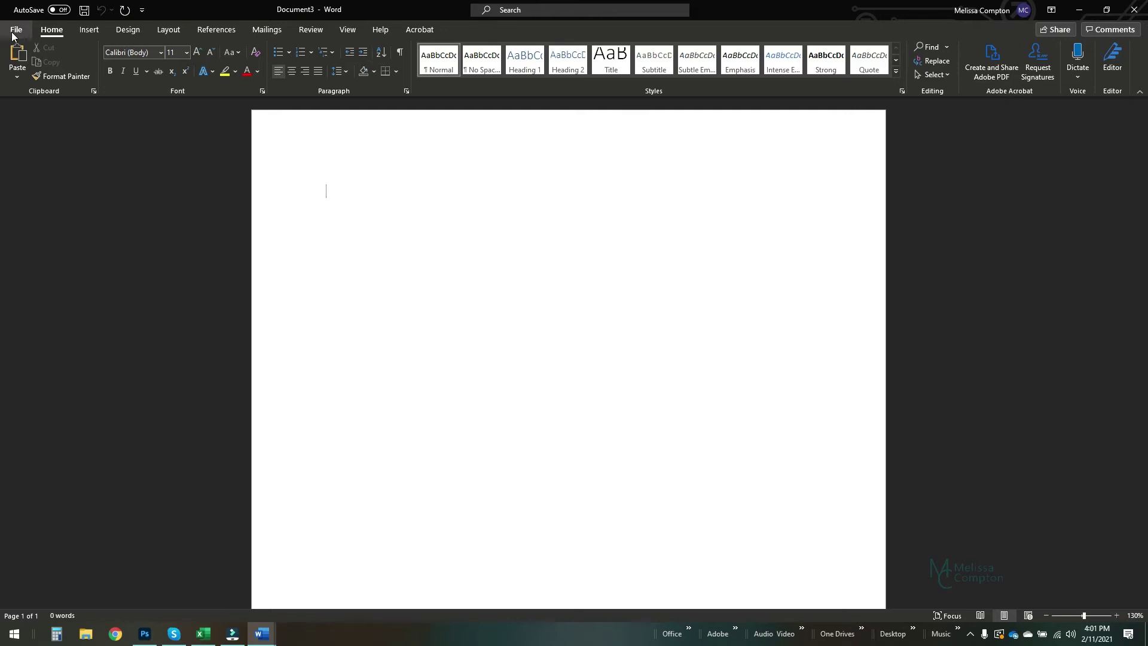
pyautogui.click(15, 30)
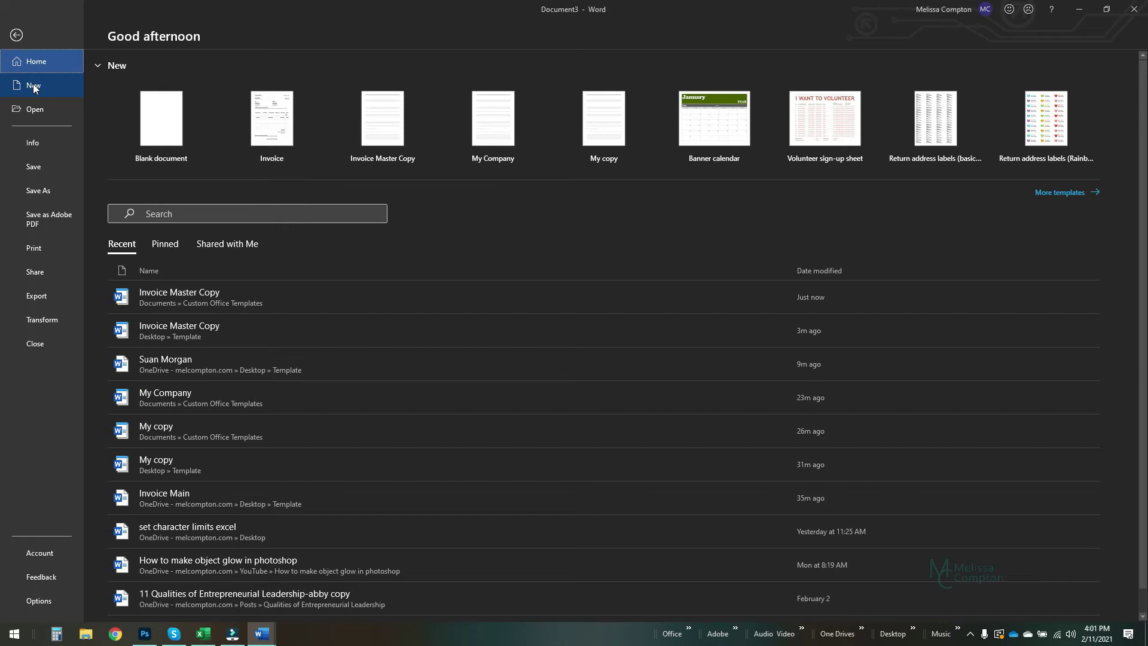
pyautogui.click(33, 85)
pyautogui.scroll(-6, 428, 267)
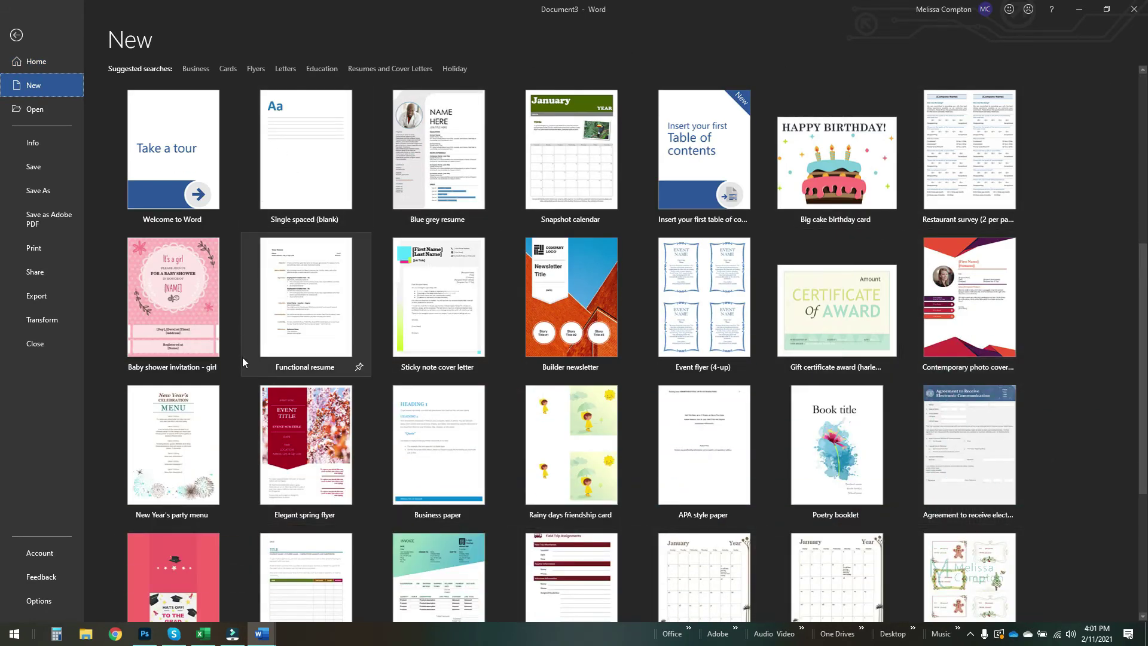
pyautogui.scroll(4, 242, 357)
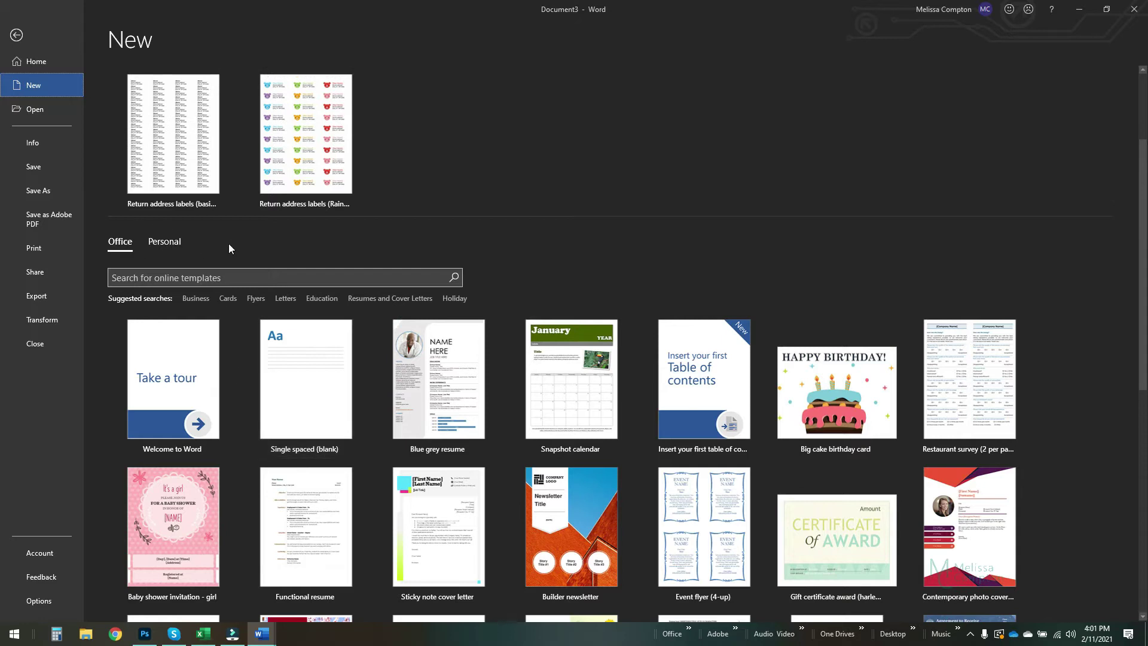
pyautogui.click(160, 239)
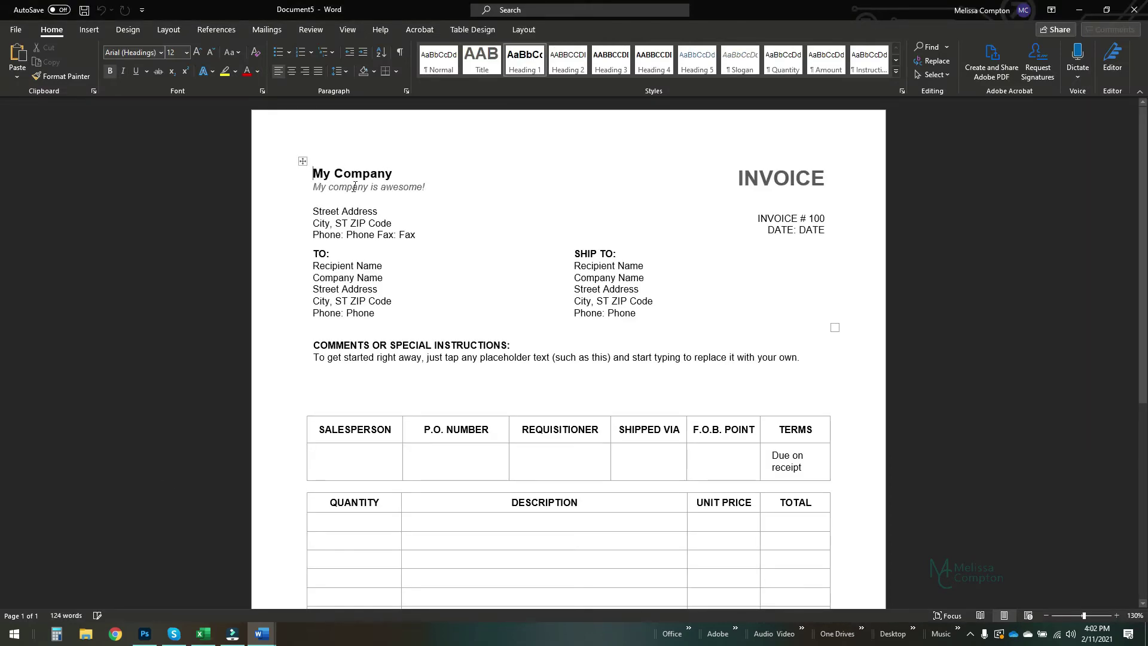
pyautogui.scroll(-3, 511, 294)
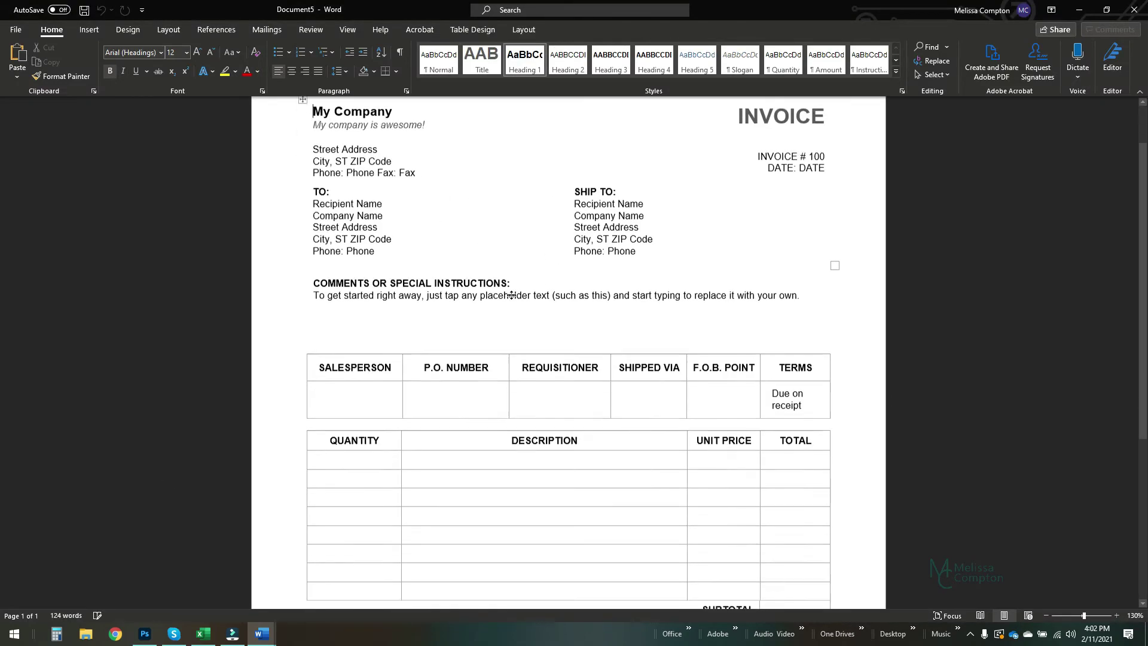
pyautogui.scroll(3, 505, 292)
pyautogui.scroll(-5, 362, 279)
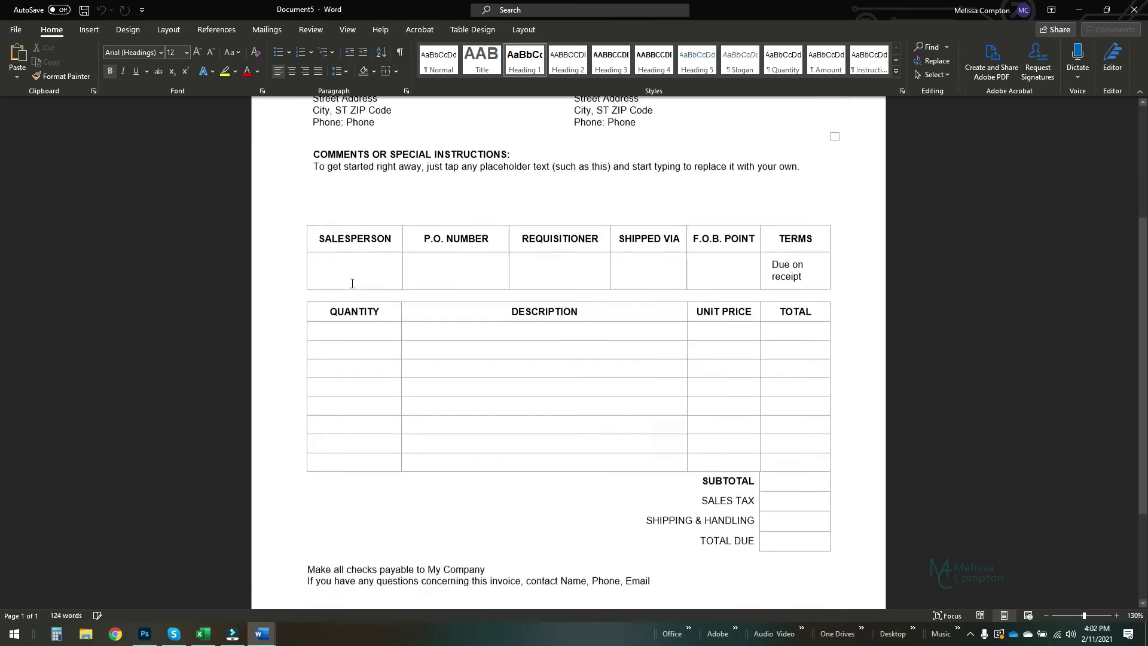
# - Enter 1 in the Salesperson, P.O. Number, Requisitioner and Shipped Via fields
pyautogui.click(350, 244)
pyautogui.write('1')
pyautogui.press('Tab')
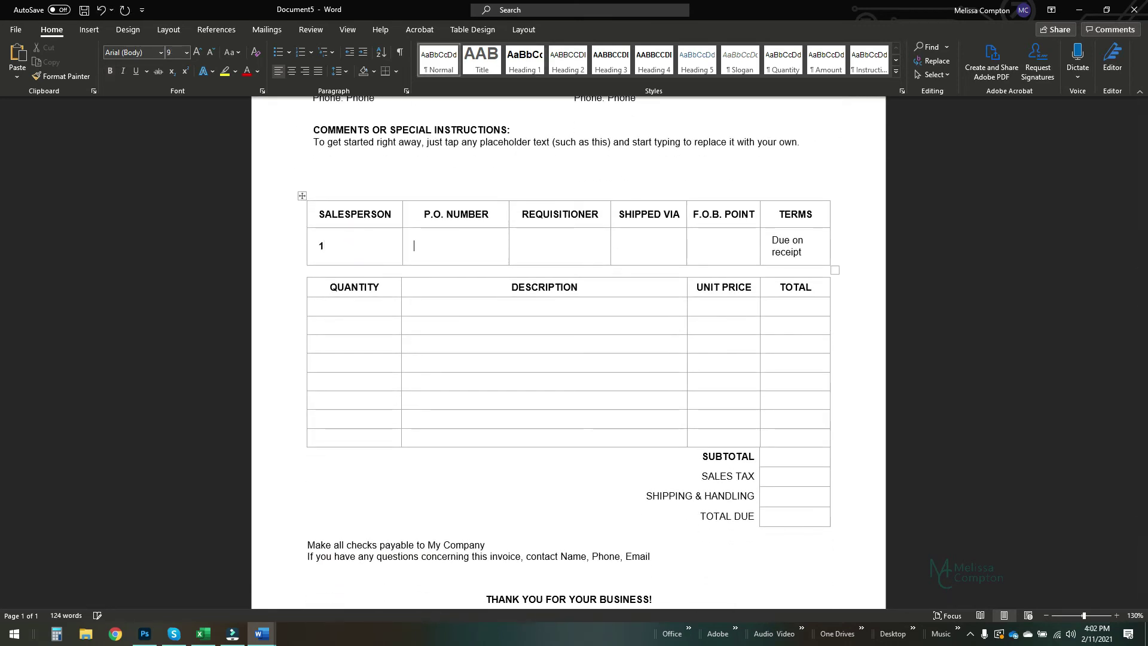
pyautogui.write('1')
pyautogui.press('Tab')
pyautogui.write('1')
pyautogui.press('Tab')
pyautogui.write('1')
# - Add a line for 1 Snow Blower at 1500.00, with line total and subtotal 1500.00
pyautogui.click(351, 307)
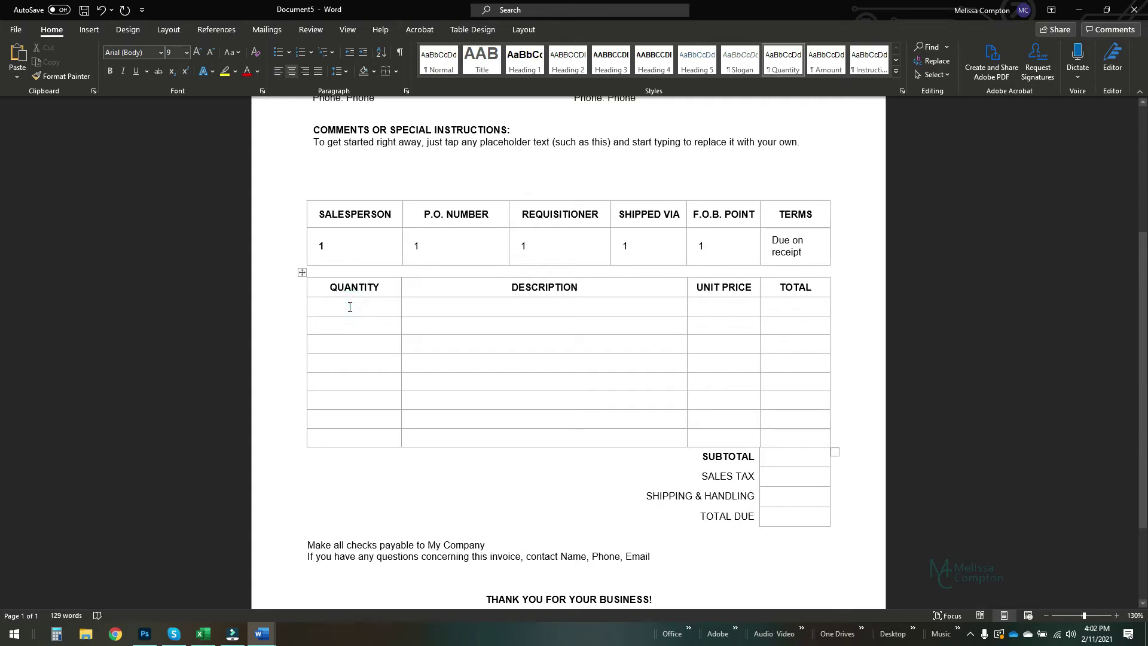
pyautogui.write('1')
pyautogui.press('Tab')
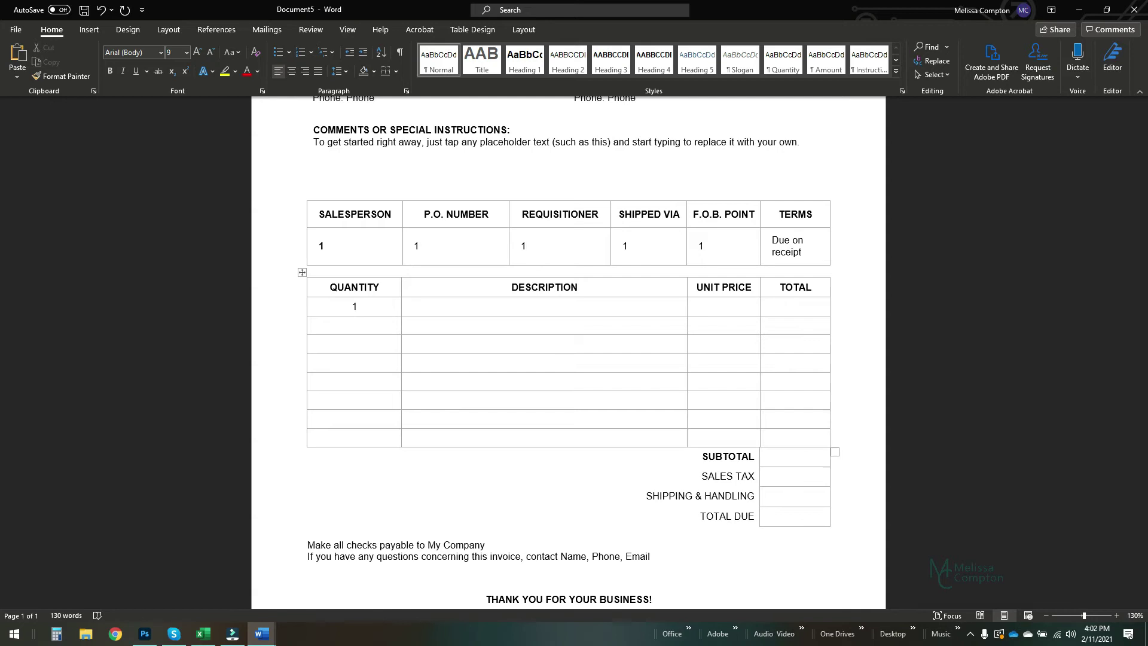
pyautogui.write('Snow Blower')
pyautogui.press('Tab')
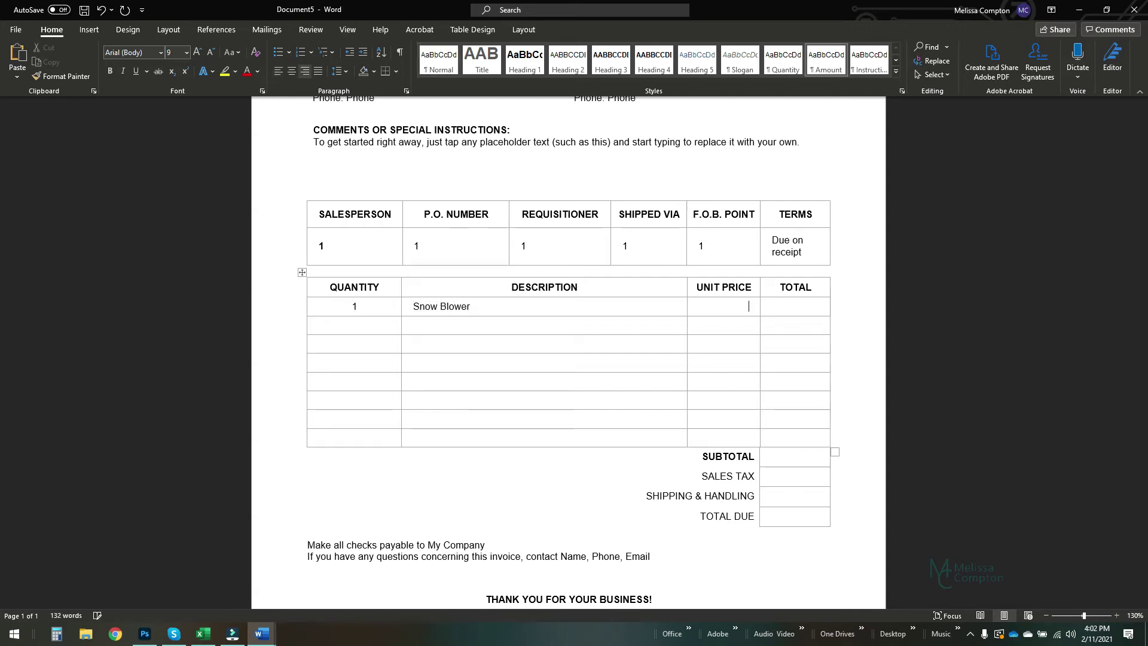
pyautogui.write('1500.00')
pyautogui.press('Tab')
pyautogui.write('1500.00')
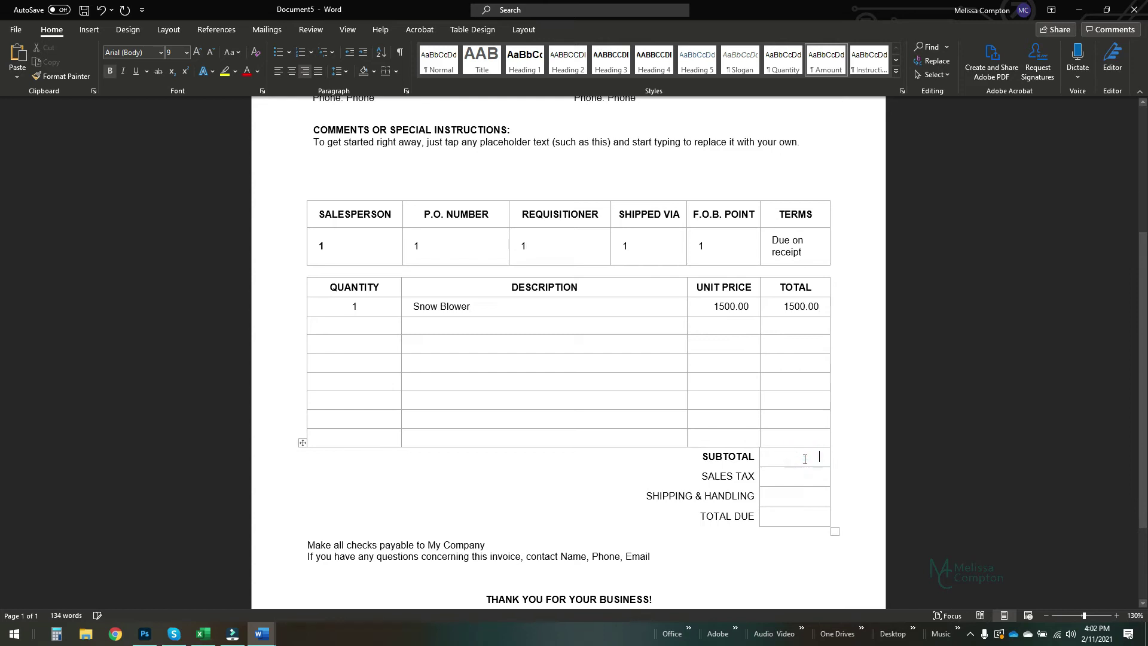
pyautogui.write('1500.00')
# - Enter 1500.00 as the Total Due, correcting a mistyped amount
pyautogui.click(805, 518)
pyautogui.write('150')
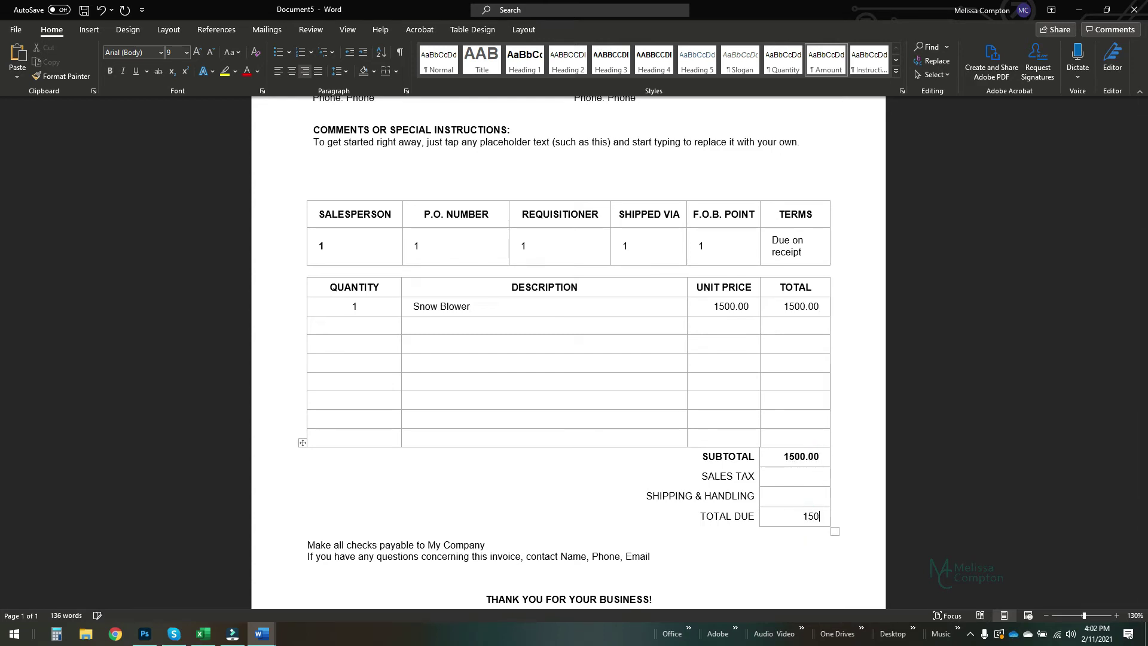
pyautogui.write('.00')
pyautogui.press('BackSpace')
pyautogui.press('BackSpace')
pyautogui.press('BackSpace')
pyautogui.press('BackSpace')
pyautogui.write('00.00')
pyautogui.scroll(5, 456, 427)
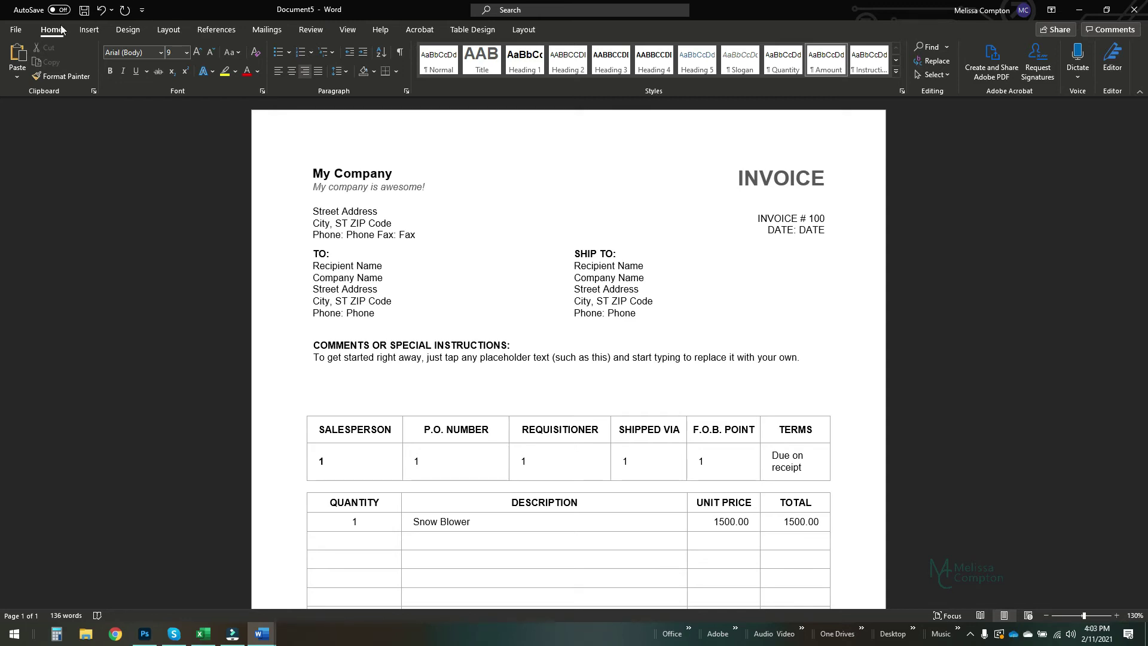
# - Save the filled invoice as a .docx named with the customer's full name in the Desktop Template folder
pyautogui.click(18, 31)
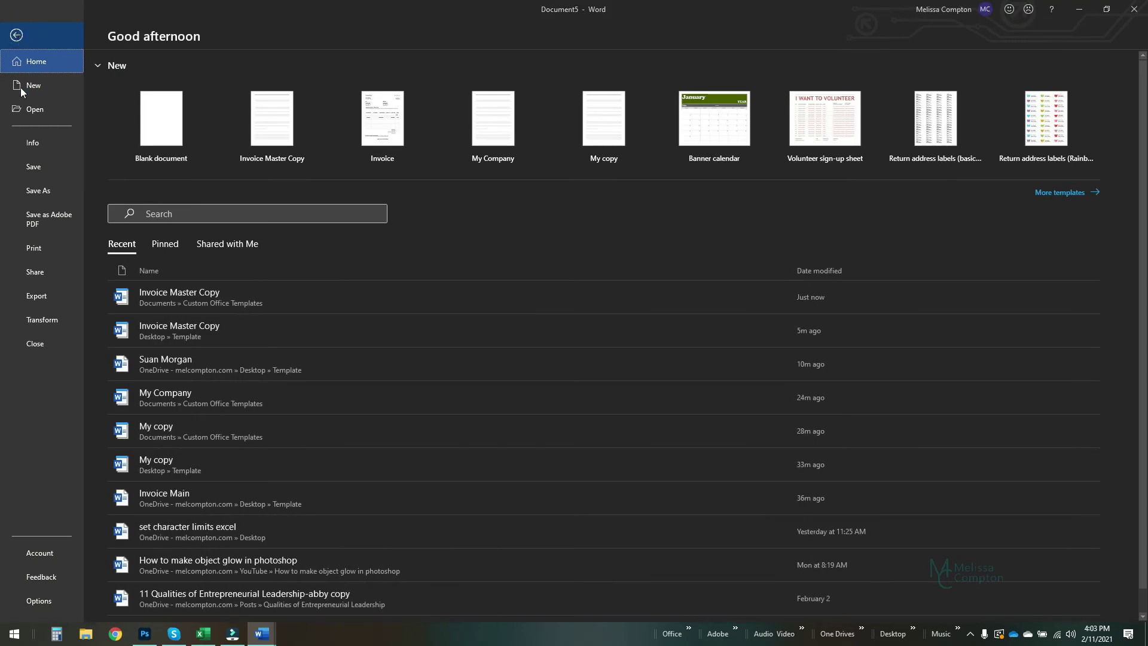
pyautogui.click(45, 191)
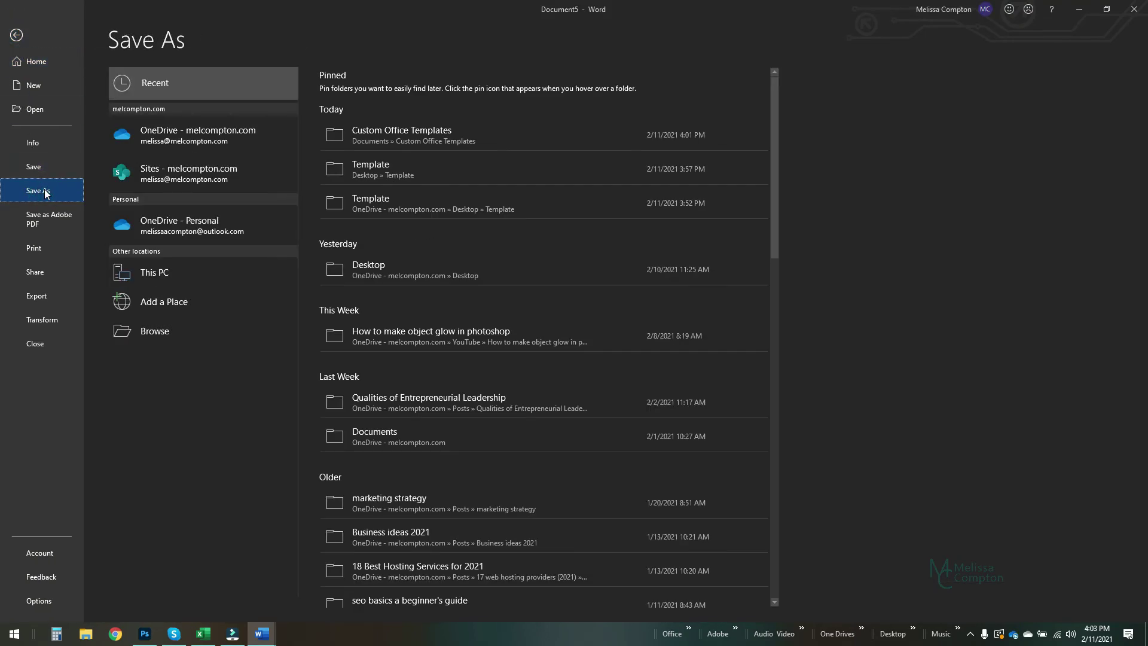
pyautogui.click(407, 167)
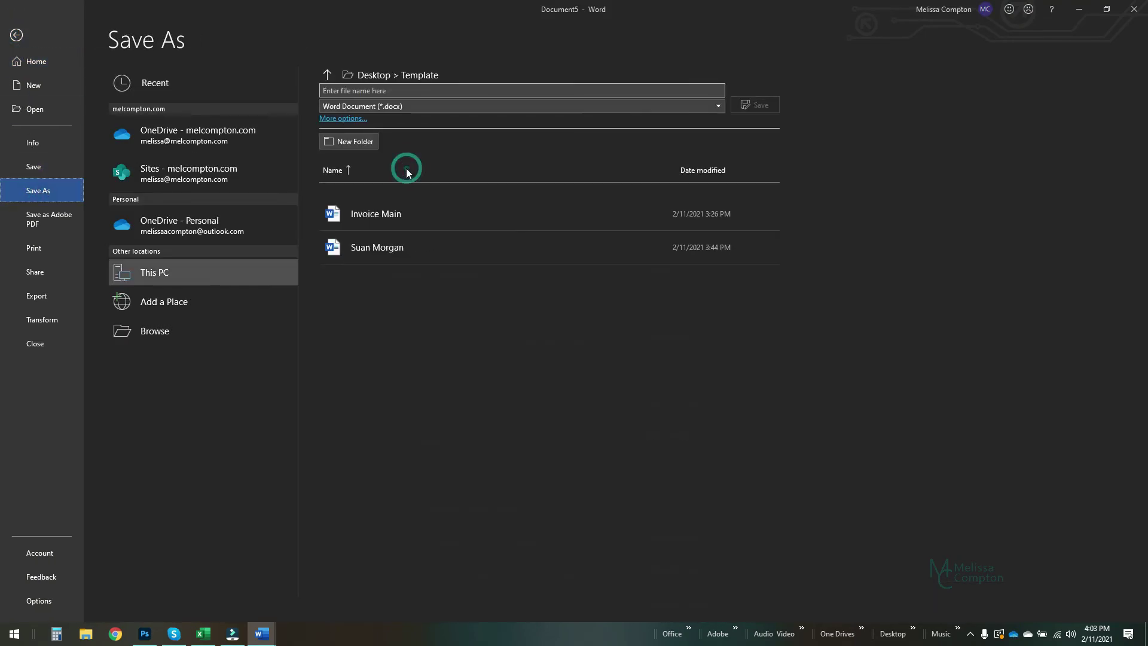
pyautogui.click(391, 92)
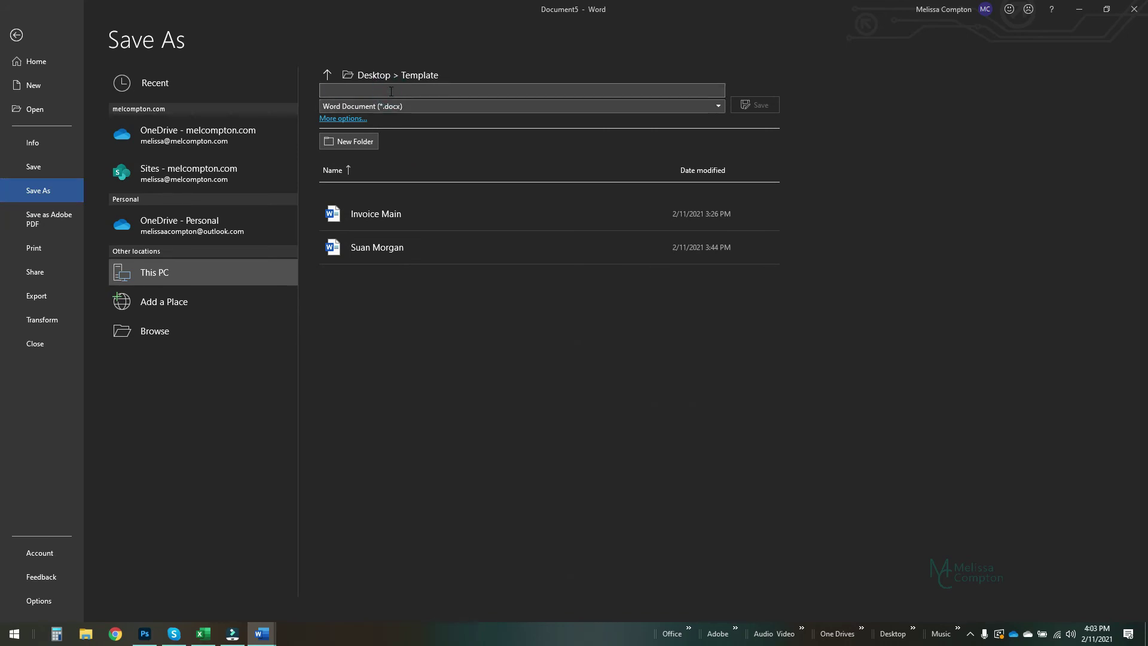
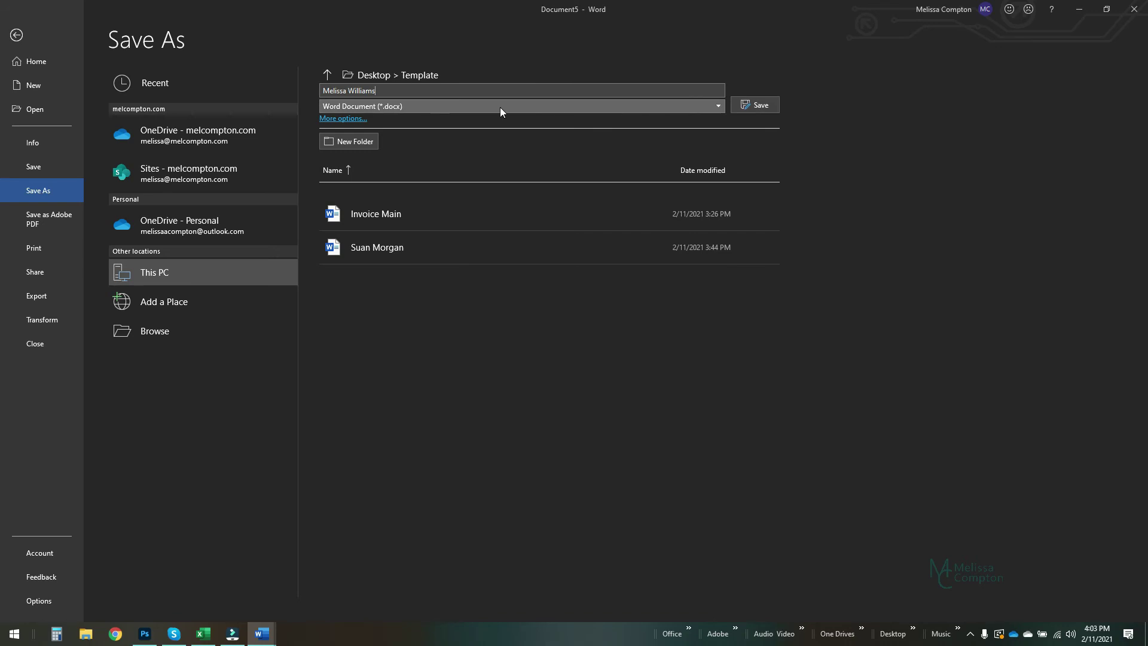
pyautogui.click(756, 105)
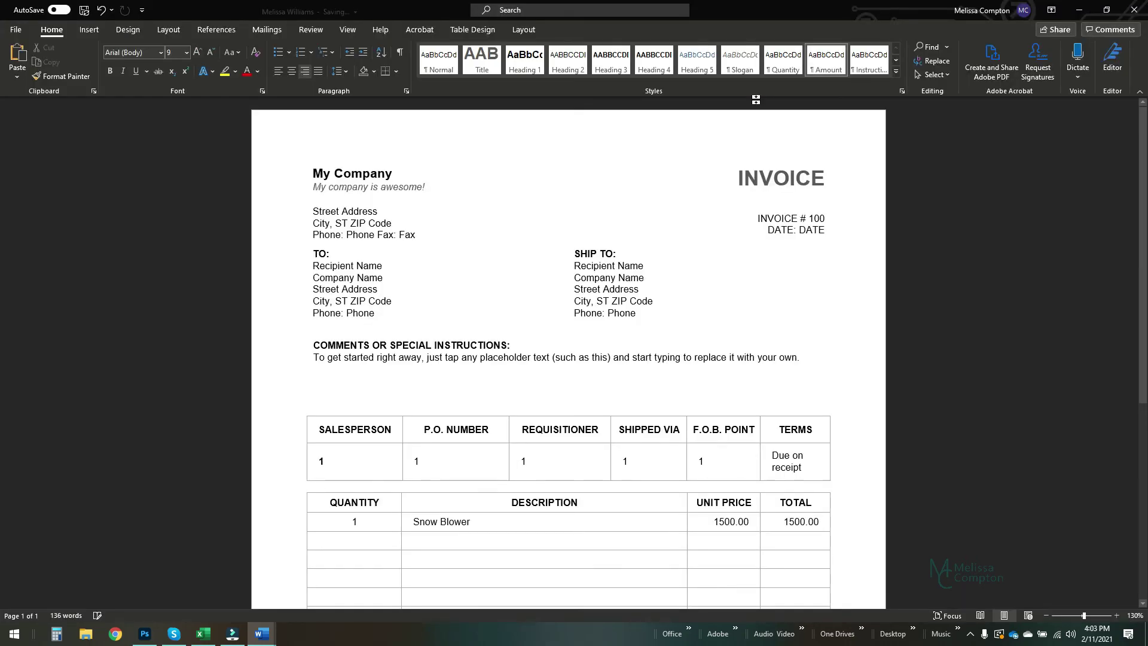
# - Close the saved invoice and start a new document from the personal Invoice Master Copy template
pyautogui.click(1107, 11)
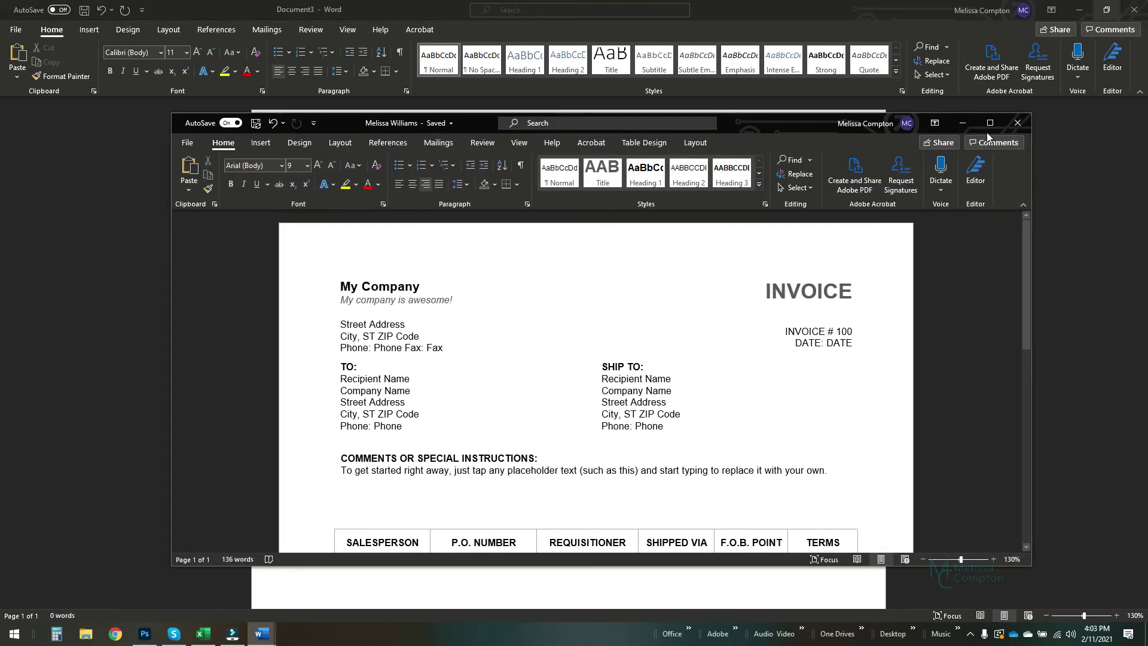
pyautogui.click(1020, 123)
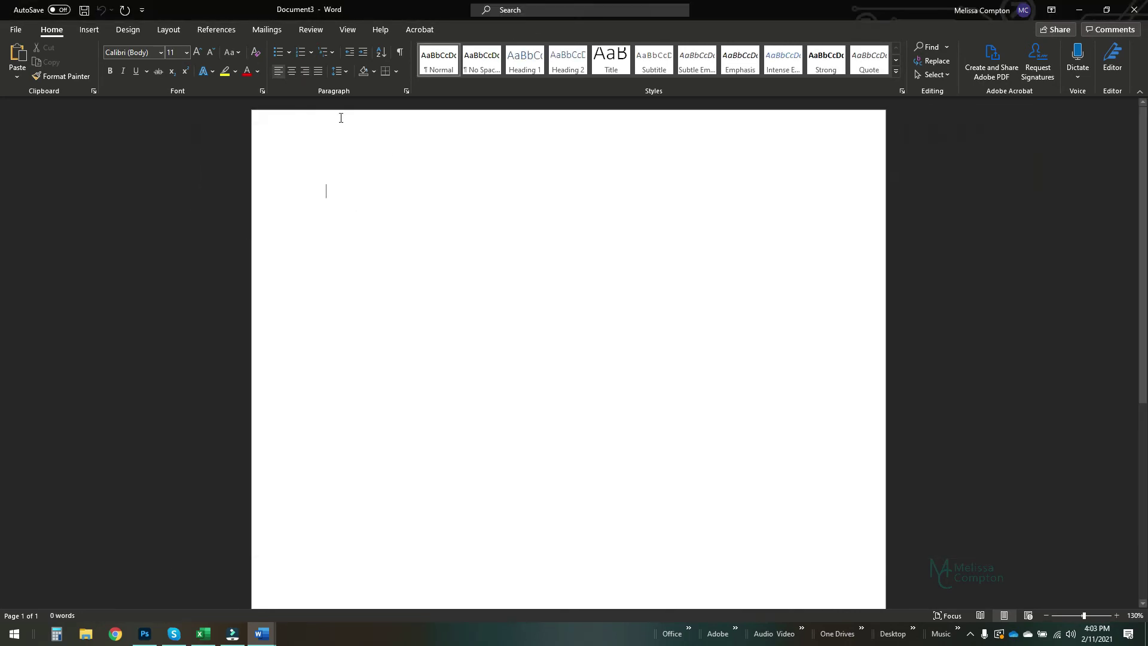
pyautogui.click(18, 30)
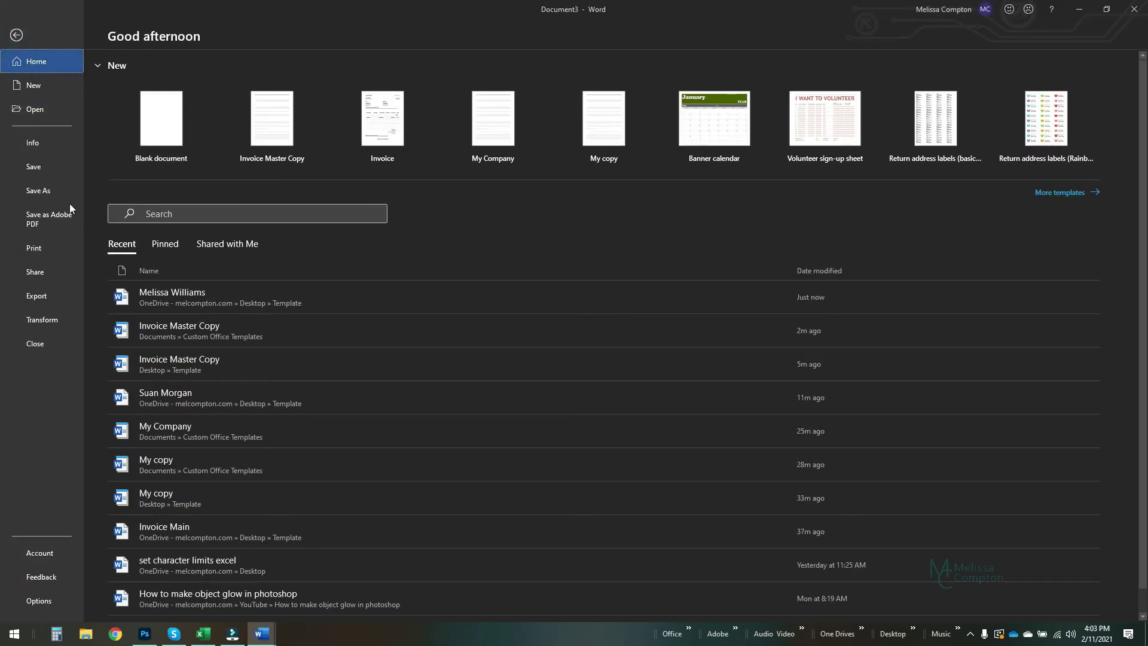
pyautogui.click(30, 87)
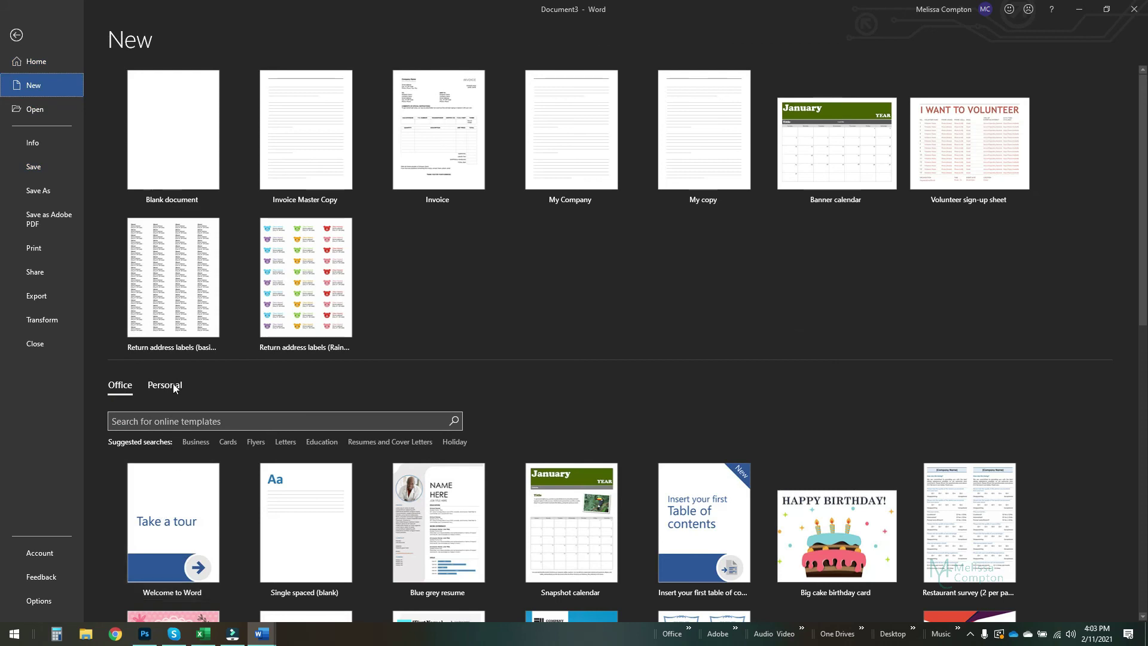
pyautogui.click(171, 385)
pyautogui.click(177, 452)
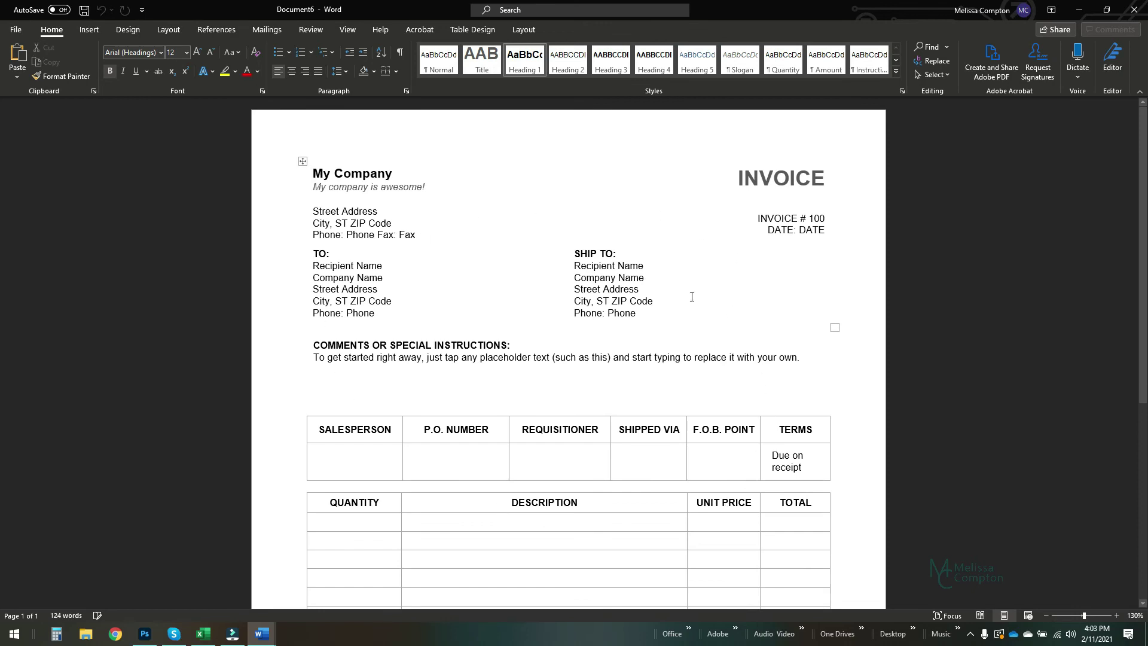
# - Close the blank template-based copy without saving it
pyautogui.click(1107, 10)
pyautogui.click(1017, 122)
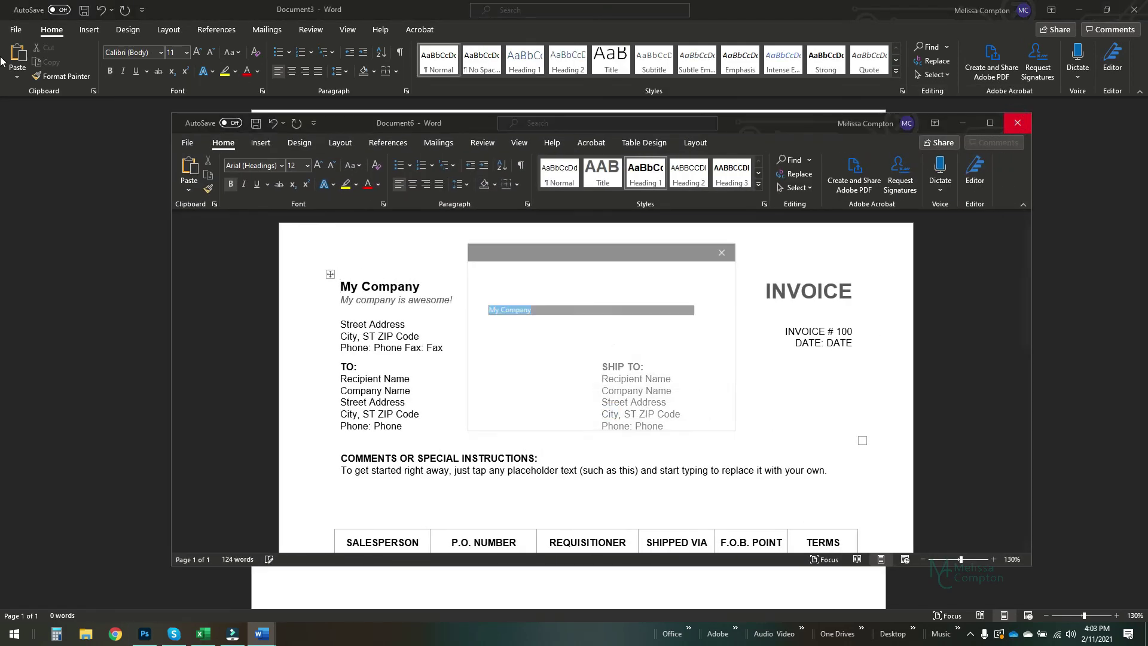
pyautogui.click(650, 410)
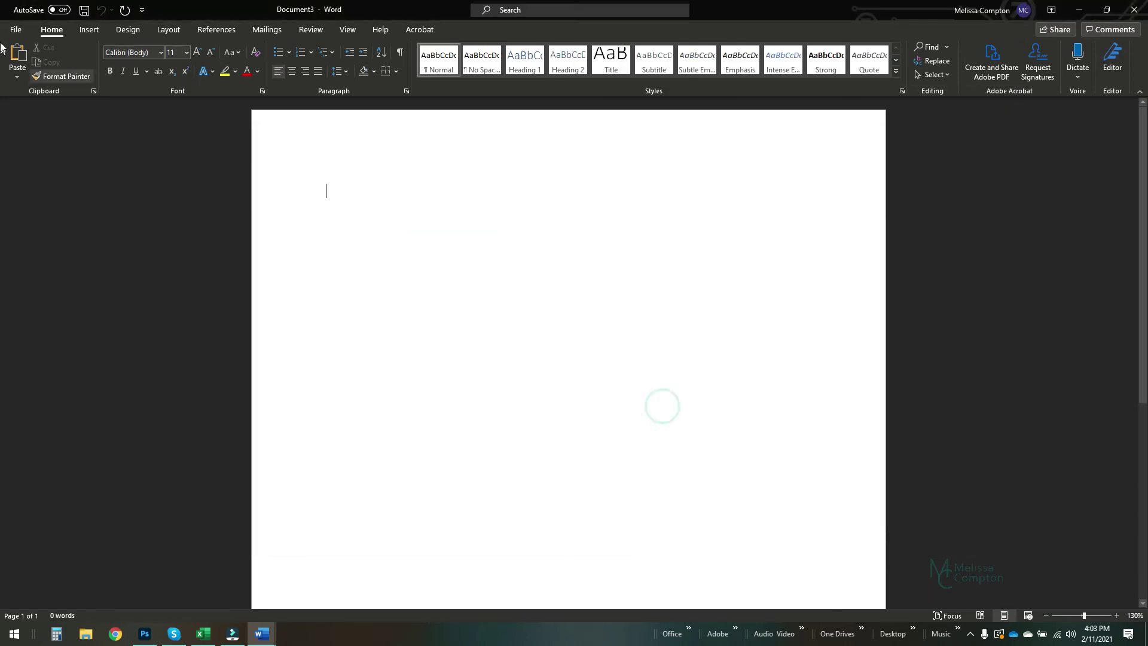
# - Reopen the customer-named invoice from Recent and check the Snow Blower line and 1500.00 totals
pyautogui.click(12, 30)
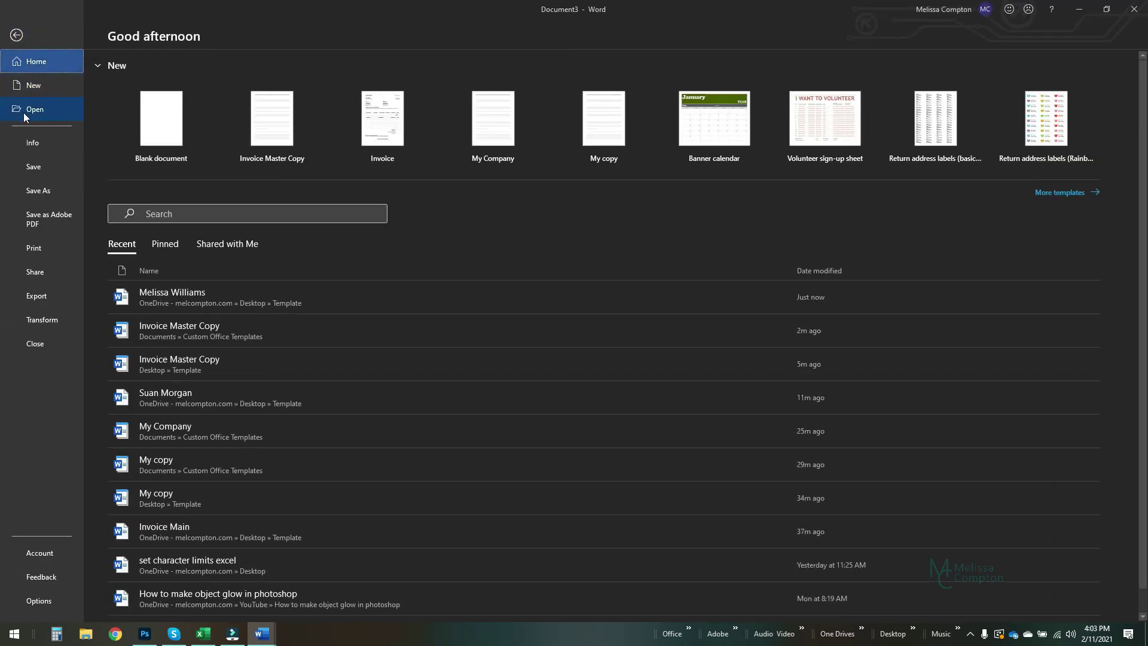
pyautogui.click(175, 296)
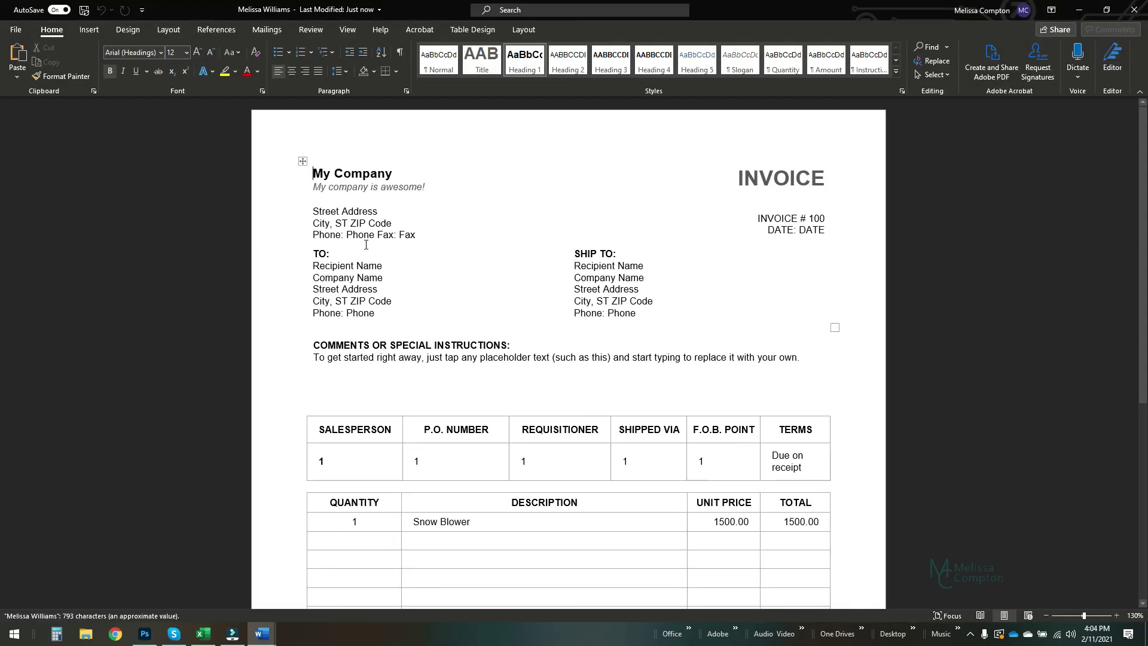
pyautogui.scroll(-5, 429, 426)
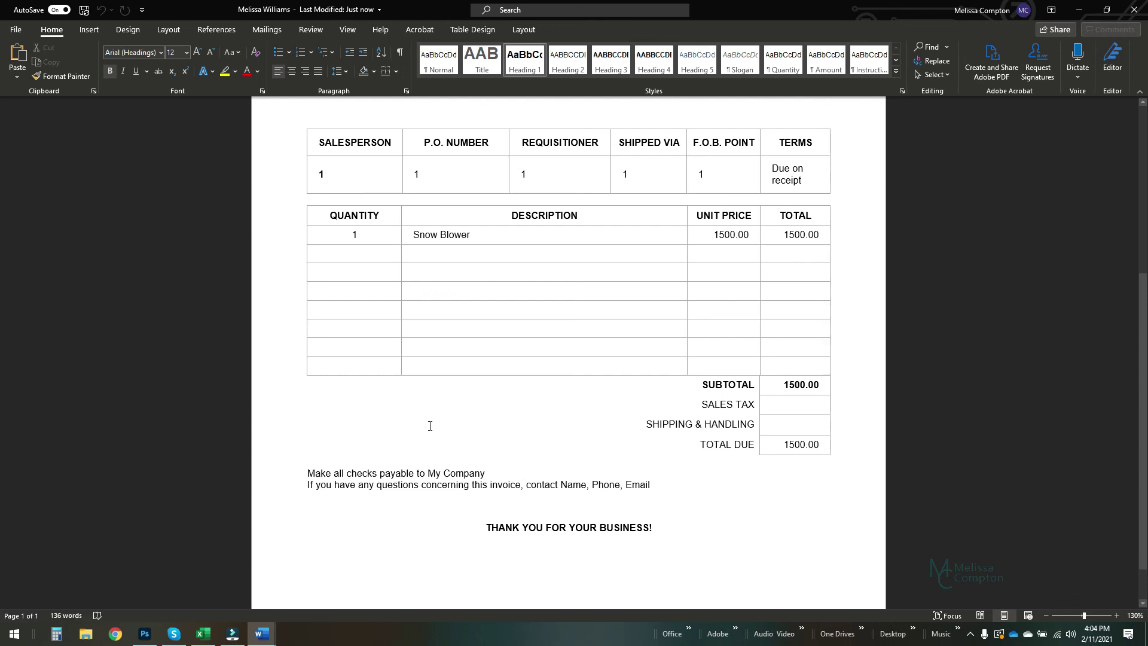
pyautogui.scroll(5, 430, 426)
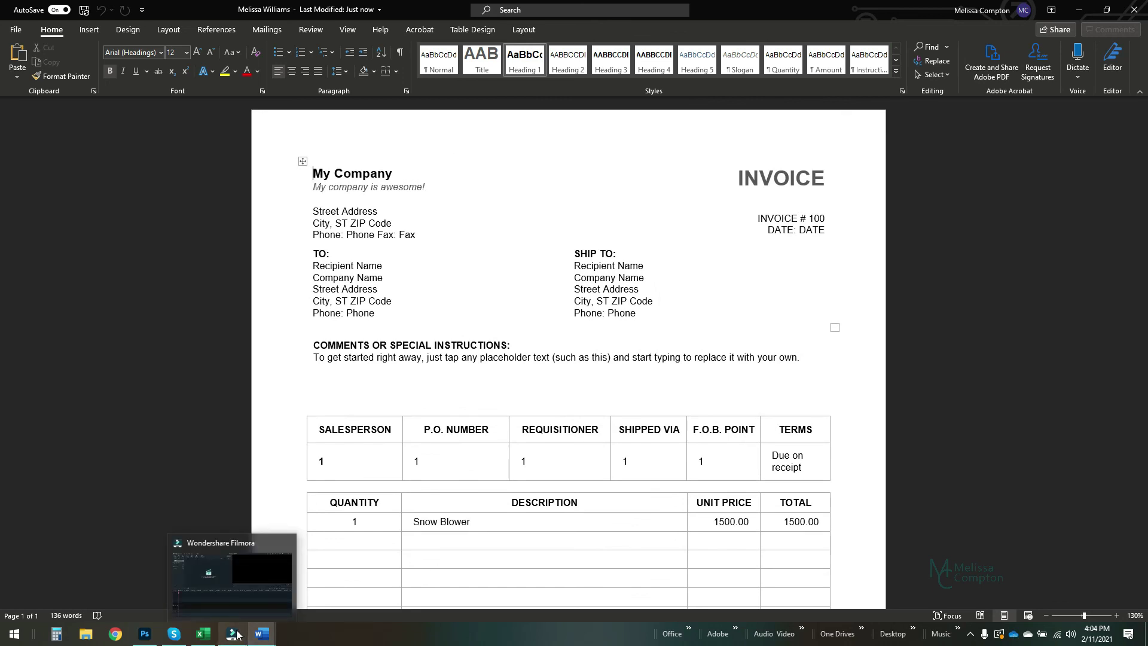
pyautogui.moveTo(265, 635)
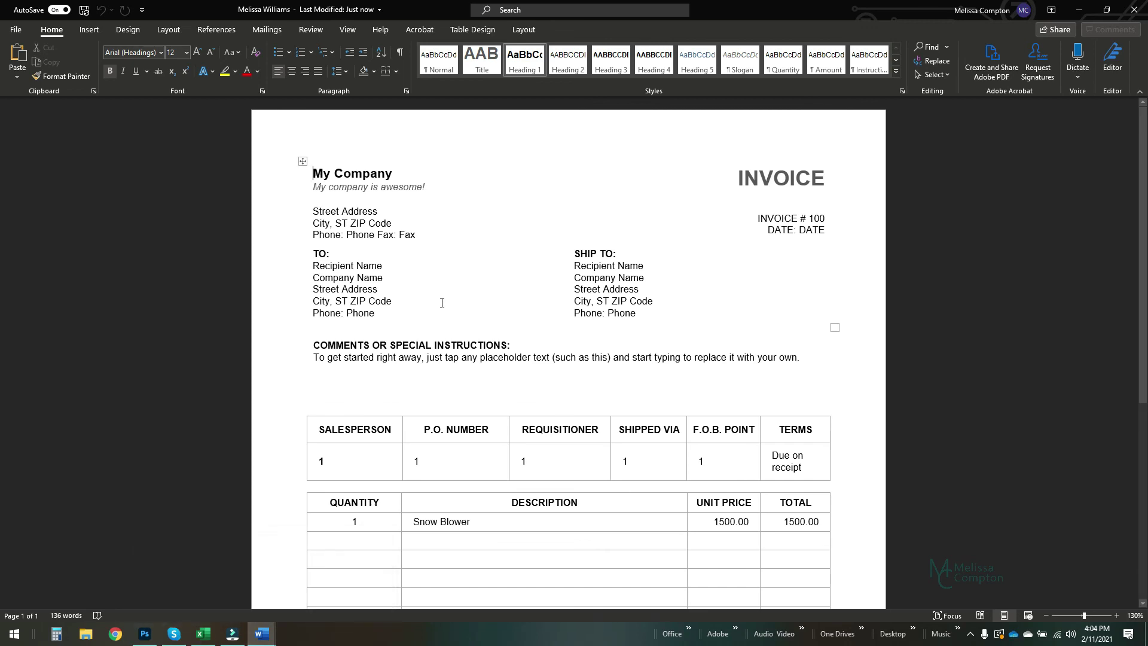